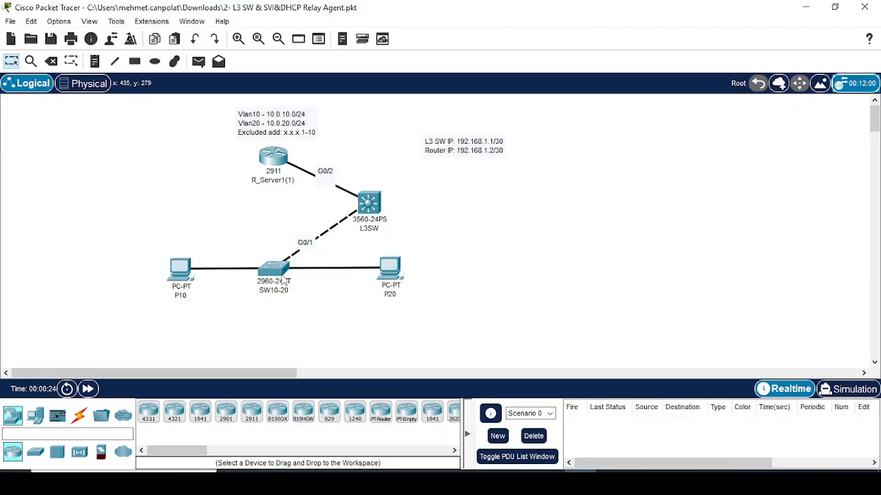
# - Erase the NVRAM startup configuration on router R_Server1(1) and switch L3SW
pyautogui.moveTo(276, 274)
pyautogui.click(274, 158)
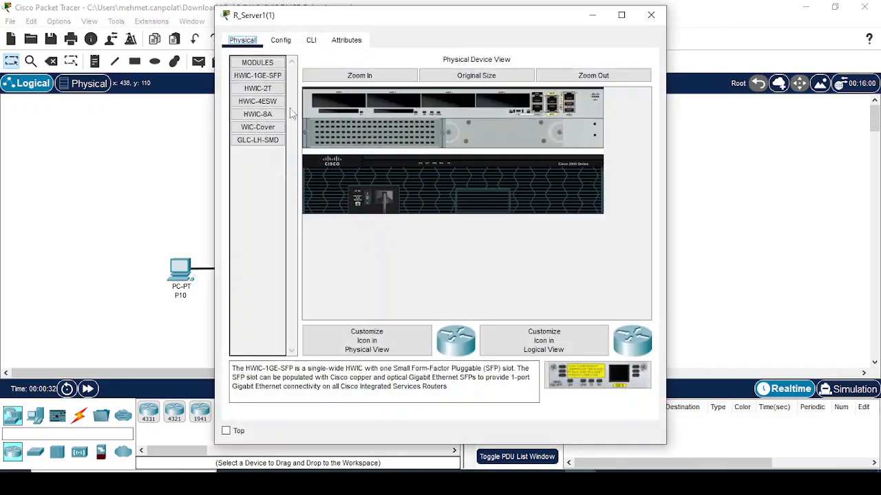
pyautogui.click(281, 40)
pyautogui.click(407, 128)
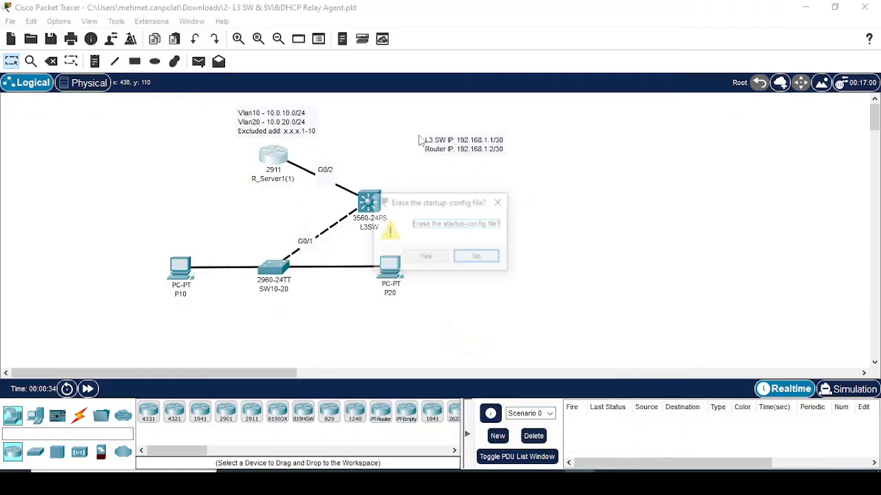
pyautogui.click(423, 256)
pyautogui.click(382, 207)
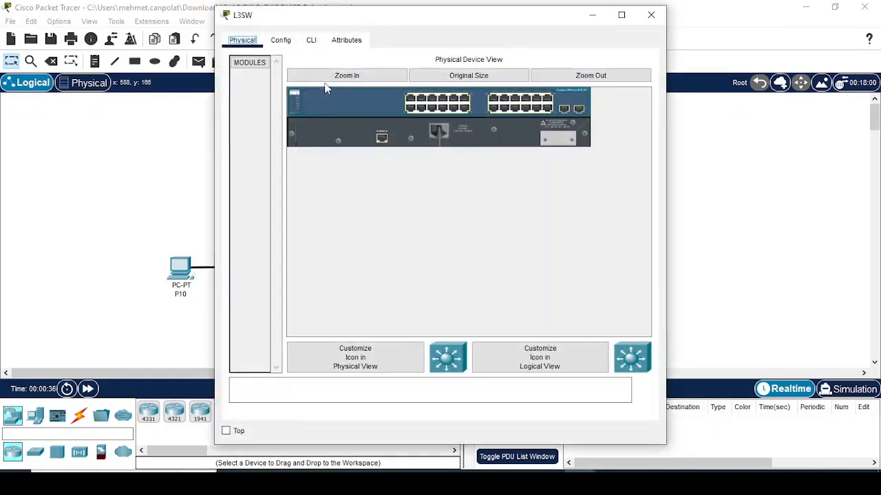
pyautogui.click(285, 40)
pyautogui.click(423, 135)
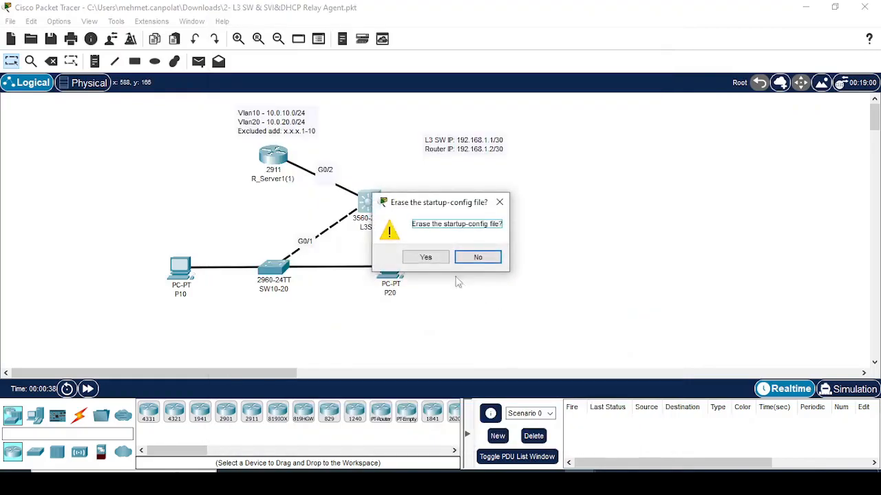
pyautogui.click(423, 256)
# - Reload router R_Server1(1) from its CLI
pyautogui.click(311, 41)
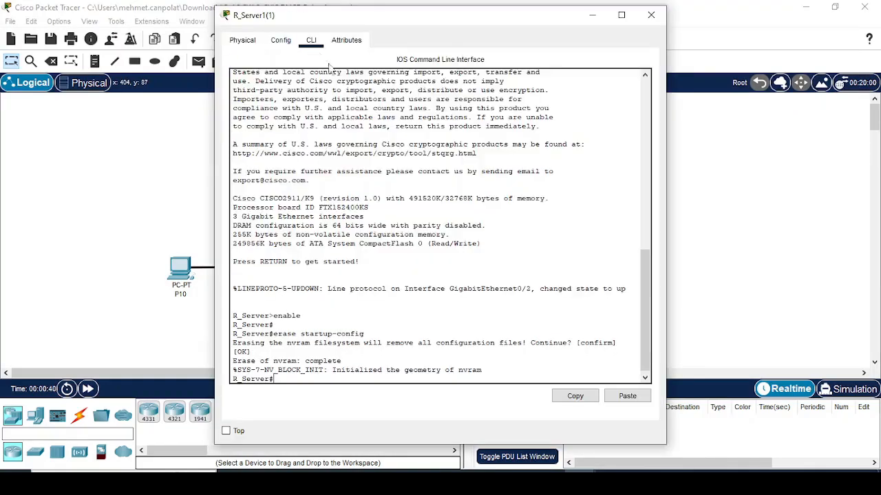
pyautogui.write('reload')
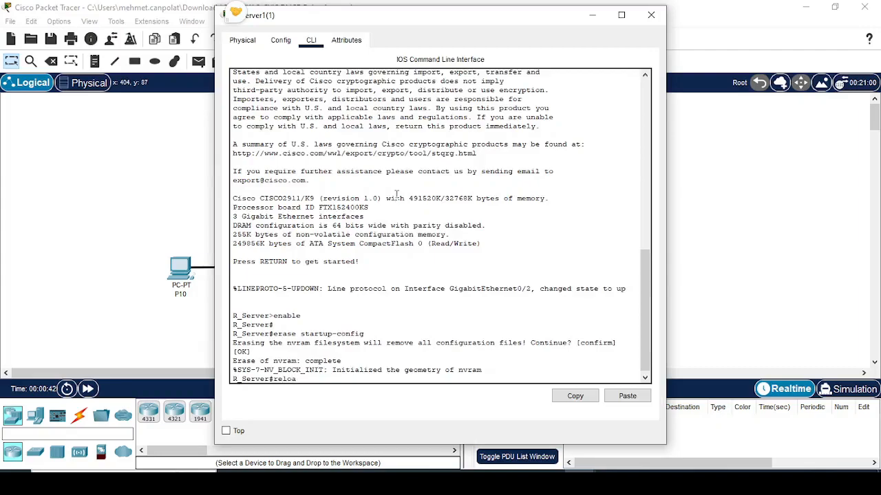
pyautogui.press('Return')
pyautogui.press('Return')
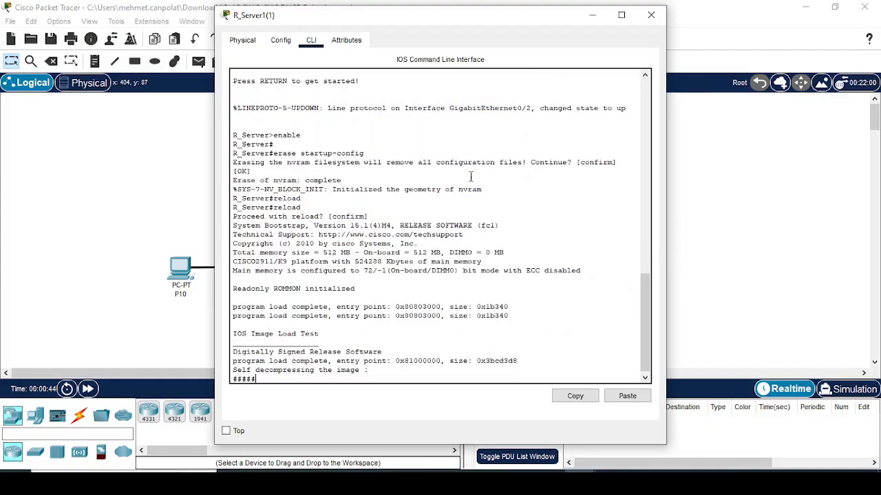
pyautogui.hotkey('alt', 'F4')
# - Reload switch L3SW from its CLI and confirm the restart
pyautogui.click(357, 210)
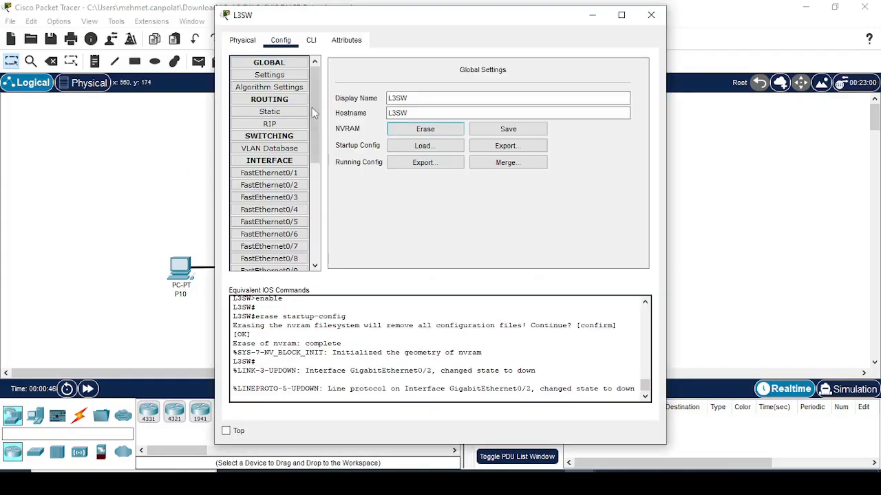
pyautogui.click(311, 41)
pyautogui.press('Return')
pyautogui.write('reload')
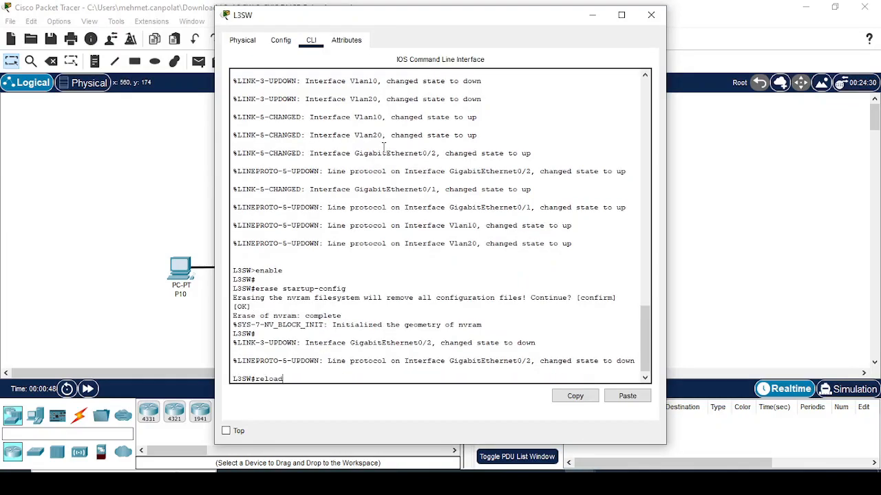
pyautogui.press('Return')
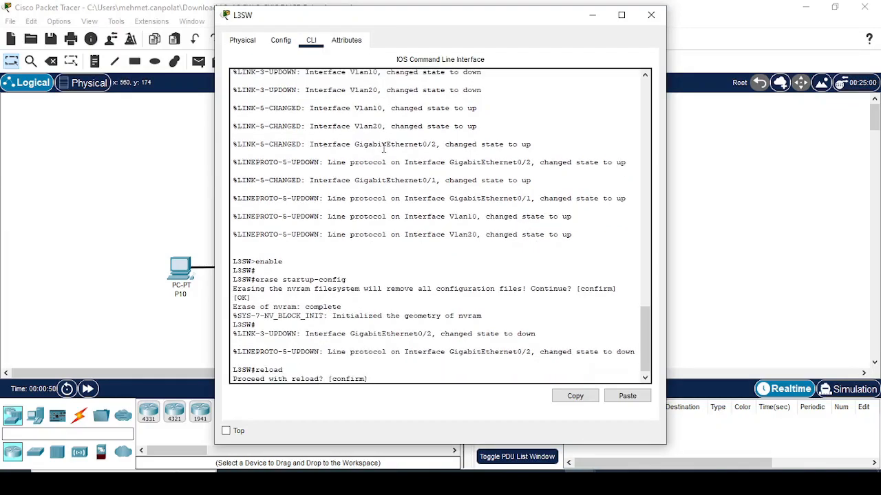
pyautogui.write('bn')
pyautogui.write('eload')
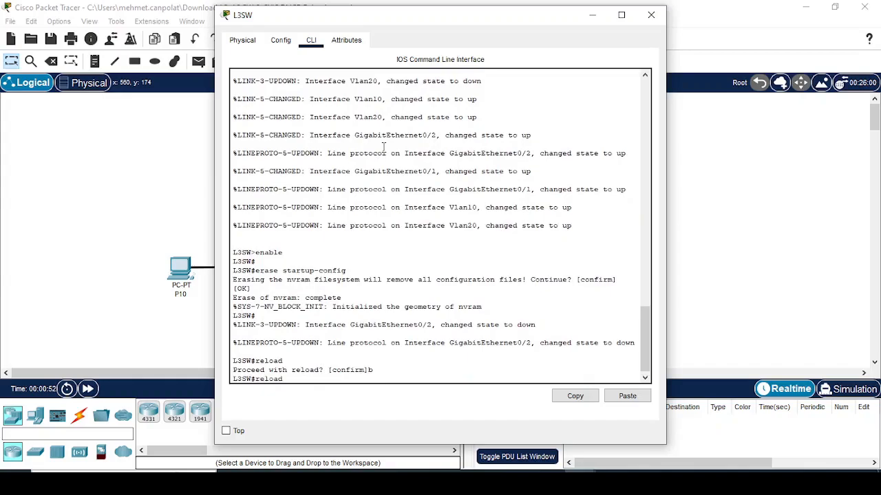
pyautogui.press('Return')
pyautogui.press('Return')
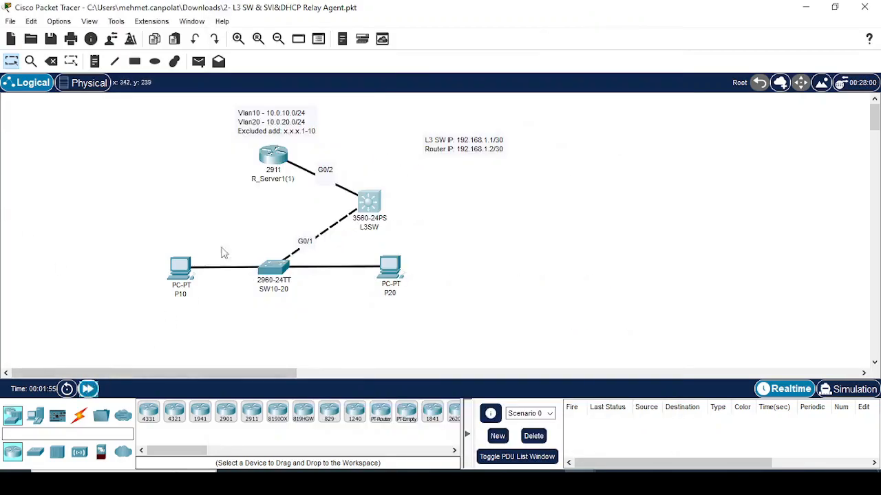
# - On the router, decline the setup dialog, enter privileged mode and view the blank running-config
pyautogui.click(272, 158)
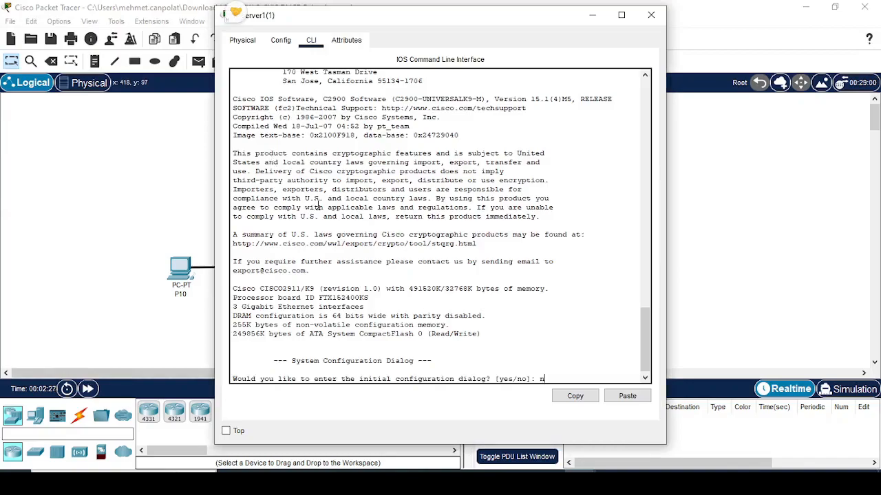
pyautogui.write('n')
pyautogui.press('Return')
pyautogui.press('Return')
pyautogui.write('en')
pyautogui.press('Return')
pyautogui.write('sh run')
pyautogui.press('Tab')
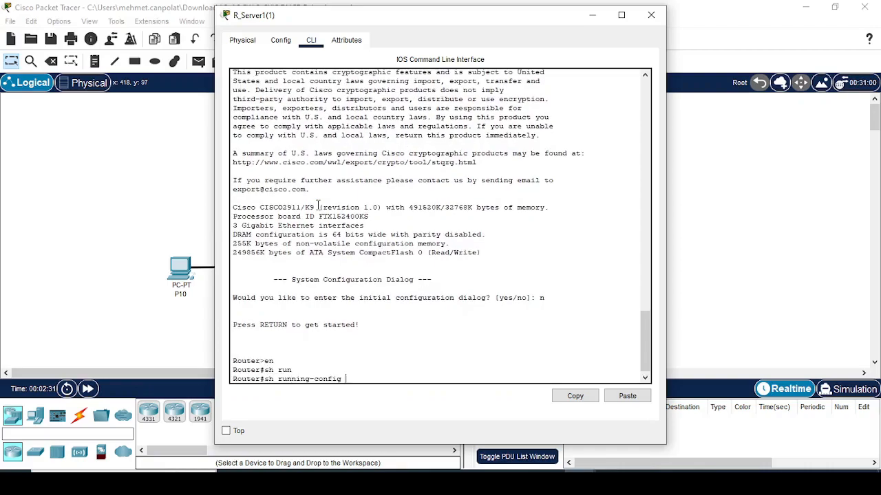
pyautogui.press('Return')
pyautogui.press('space')
pyautogui.press('space')
pyautogui.click(270, 182)
# - On L3SW, decline the setup dialog and enter privileged mode with en
pyautogui.click(368, 201)
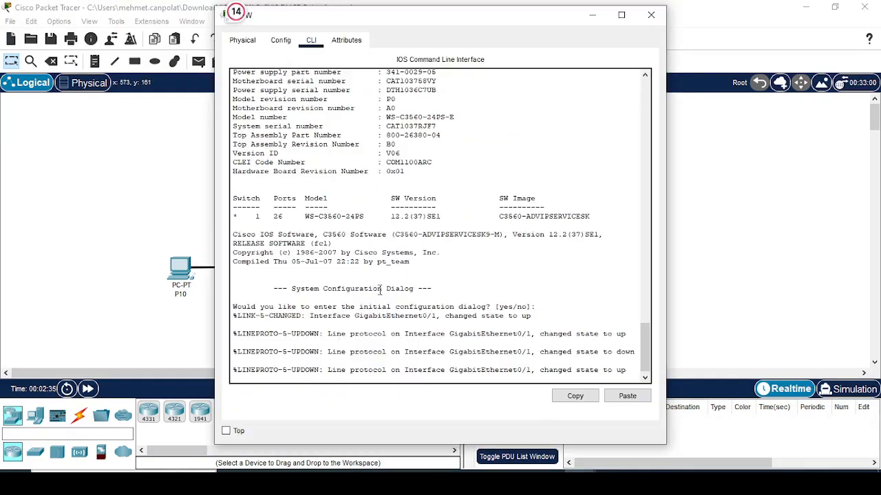
pyautogui.press('Return')
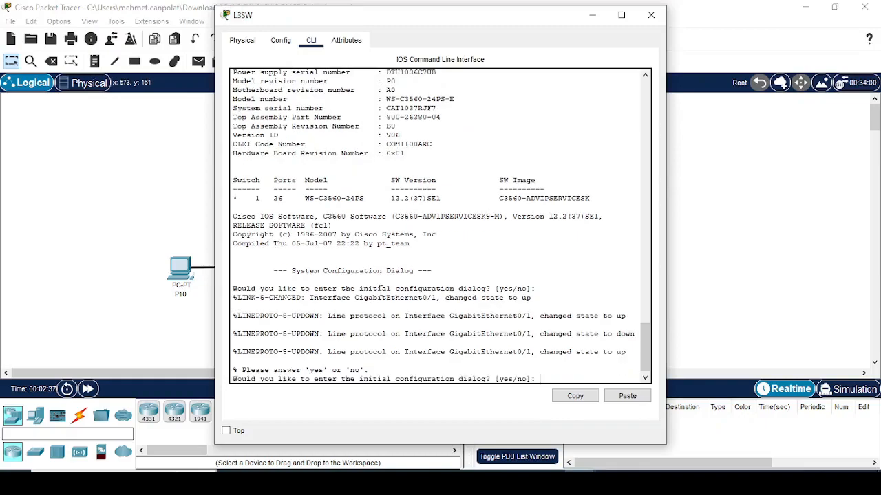
pyautogui.write('n')
pyautogui.press('Return')
pyautogui.press('Return')
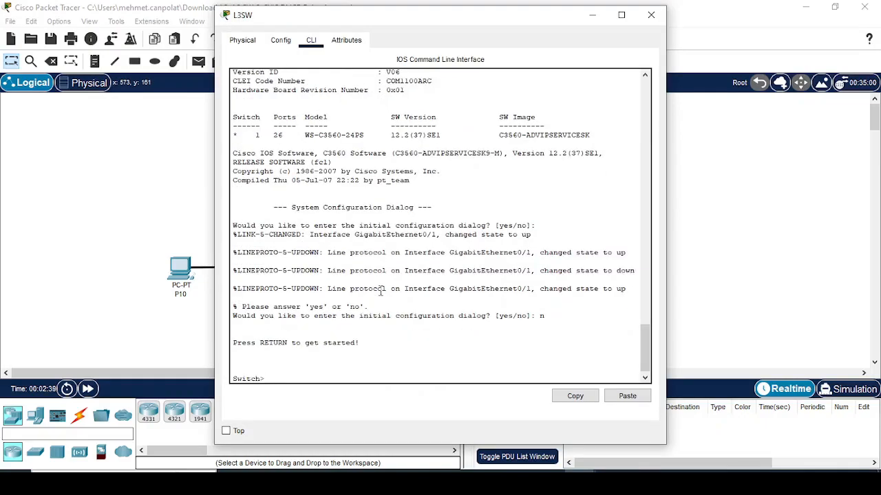
pyautogui.write('en')
pyautogui.press('Return')
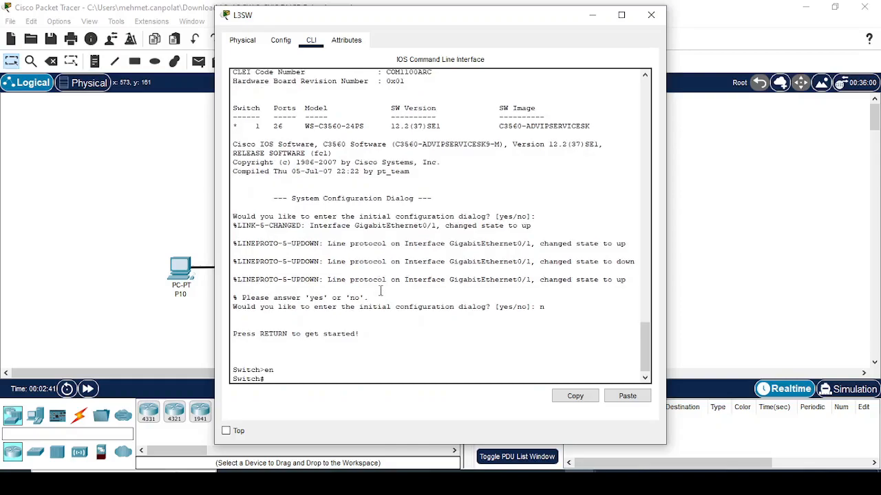
pyautogui.click(116, 207)
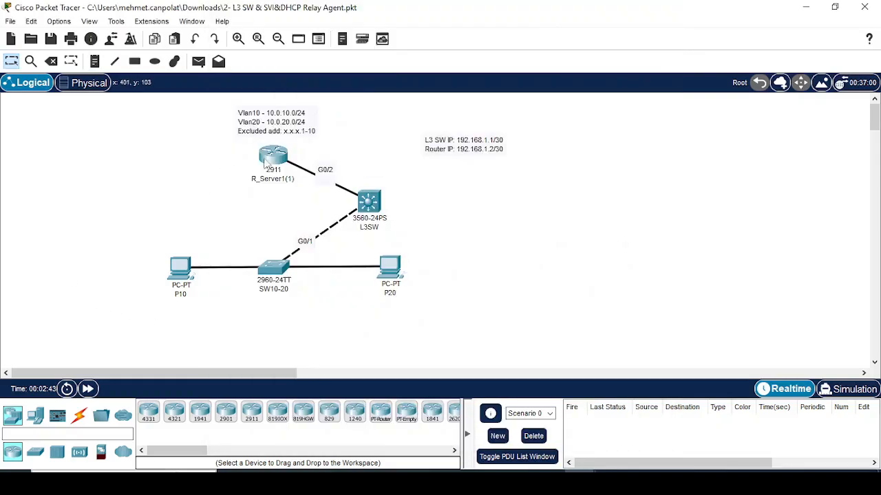
# - Enter global configuration mode on router R_Server1(1) with conf t
pyautogui.click(272, 161)
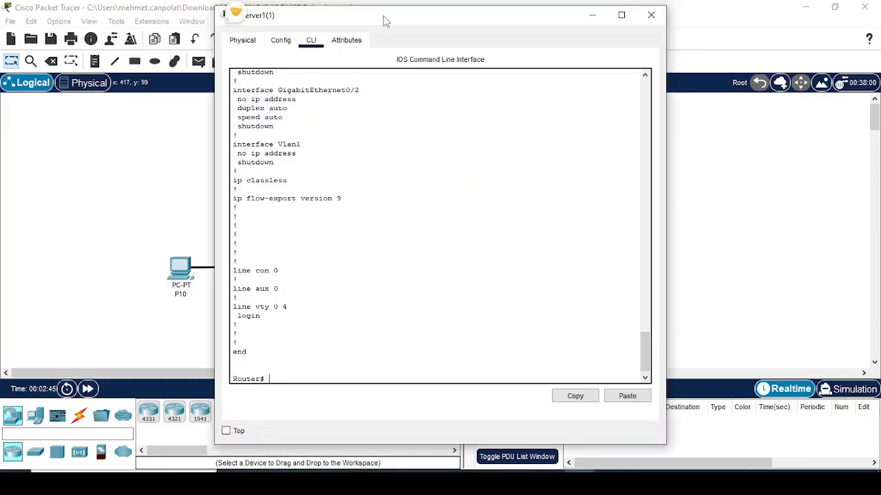
pyautogui.write('conf t')
pyautogui.press('Return')
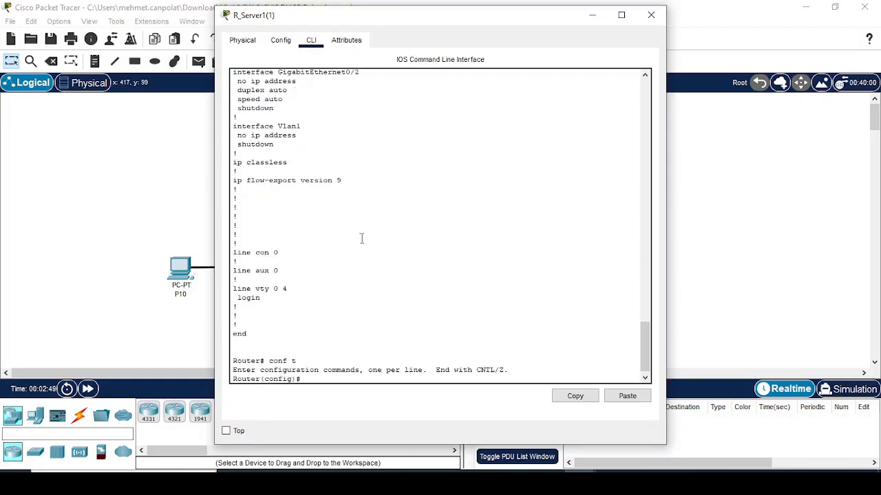
pyautogui.moveTo(392, 23); pyautogui.dragTo(504, 72)
pyautogui.click(512, 353)
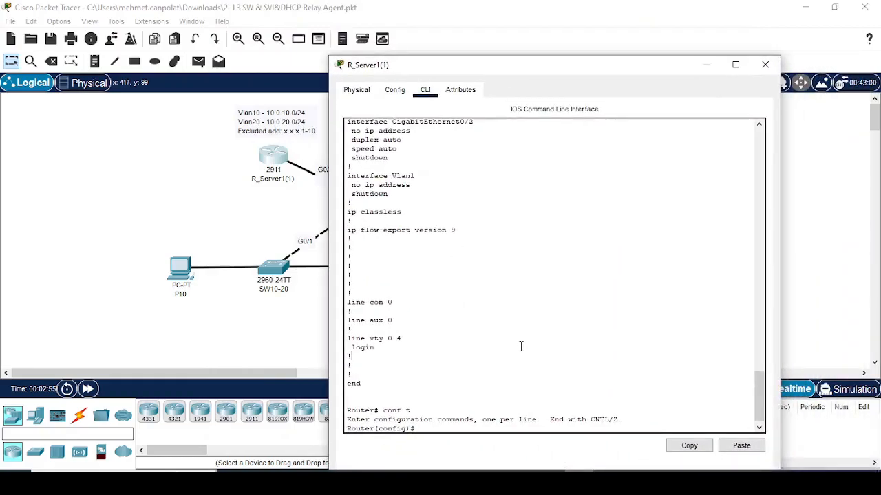
# - Exclude addresses 10.0.10.1–10.0.10.10 from DHCP assignment
pyautogui.write('ip dh')
pyautogui.press('Tab')
pyautogui.write('ec')
pyautogui.press('Tab')
pyautogui.press('BackSpace')
pyautogui.write('x')
pyautogui.press('Tab')
pyautogui.write('a')
pyautogui.press('BackSpace')
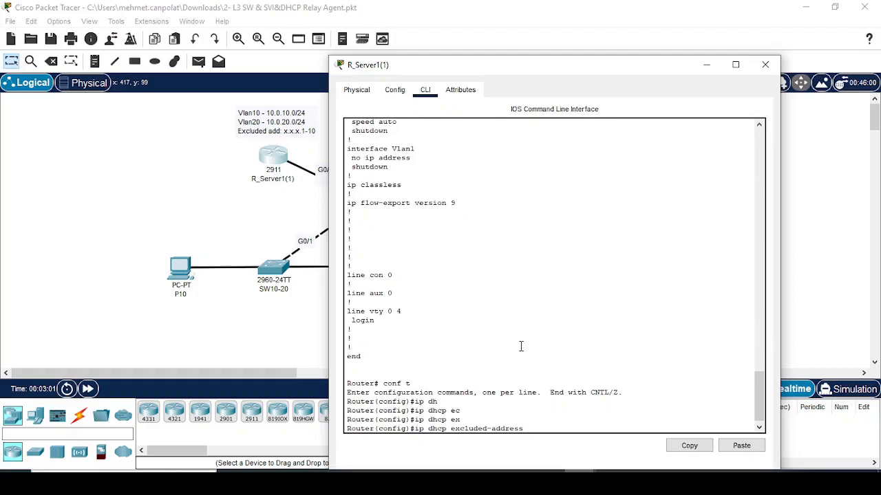
pyautogui.write('?')
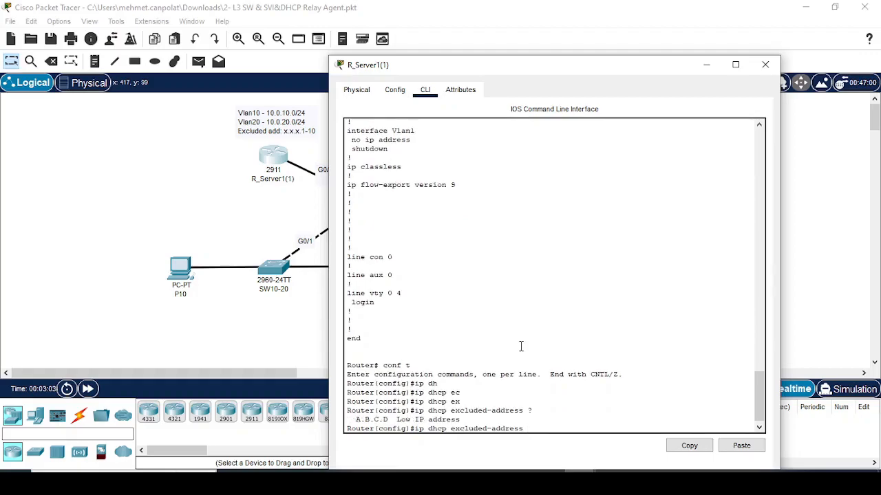
pyautogui.write('10.0.10.1 10.0.10.10')
pyautogui.press('Return')
# - Exclude addresses 10.0.20.1–10.0.20.10 from DHCP assignment as well
pyautogui.press('Up')
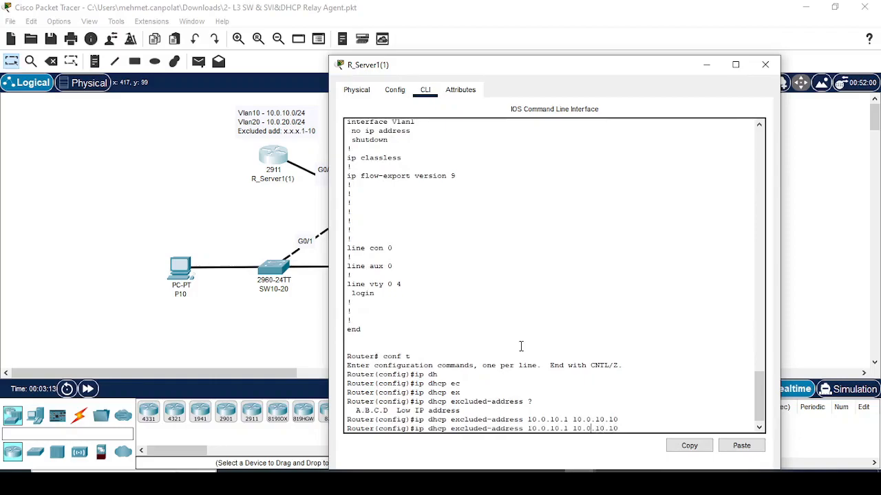
pyautogui.press('BackSpace')
pyautogui.write('2')
pyautogui.press('Return')
pyautogui.write('ip dh')
pyautogui.press('Tab')
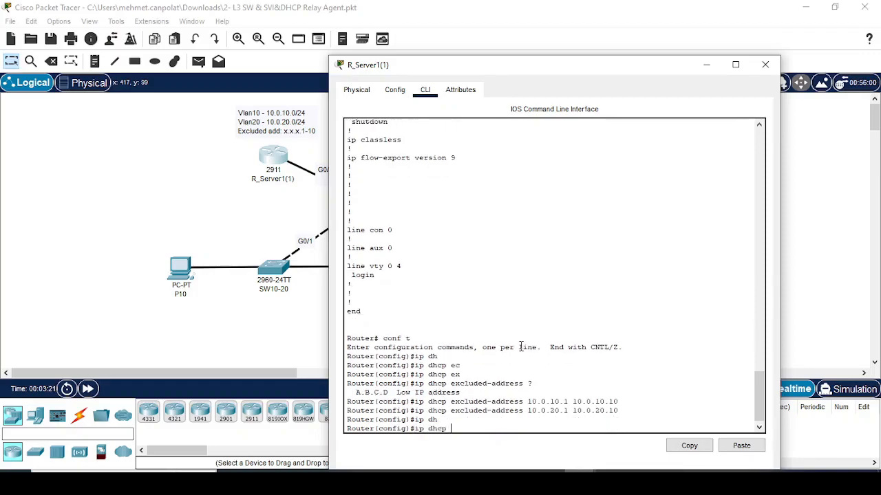
# - Create DHCP pool P10 with network 10.0.10.0/24 and default router 10.0.10.1
pyautogui.write('po')
pyautogui.press('Tab')
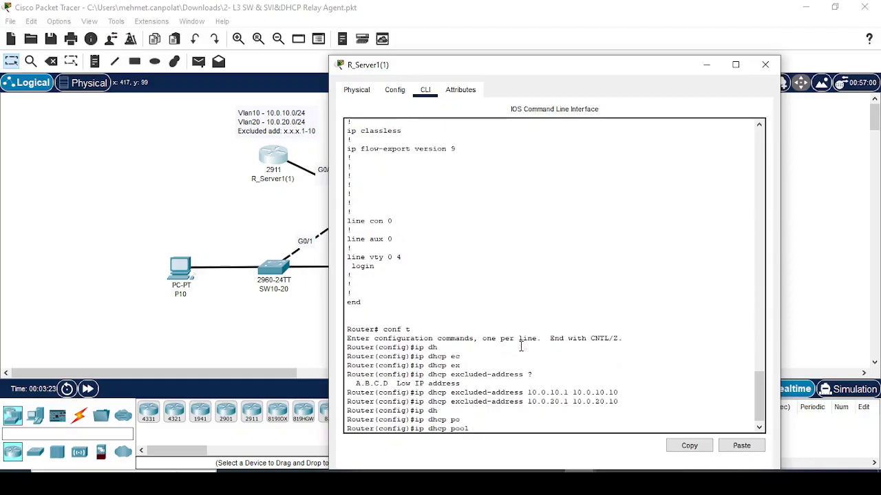
pyautogui.write('P10')
pyautogui.press('Return')
pyautogui.write('nfig)#n')
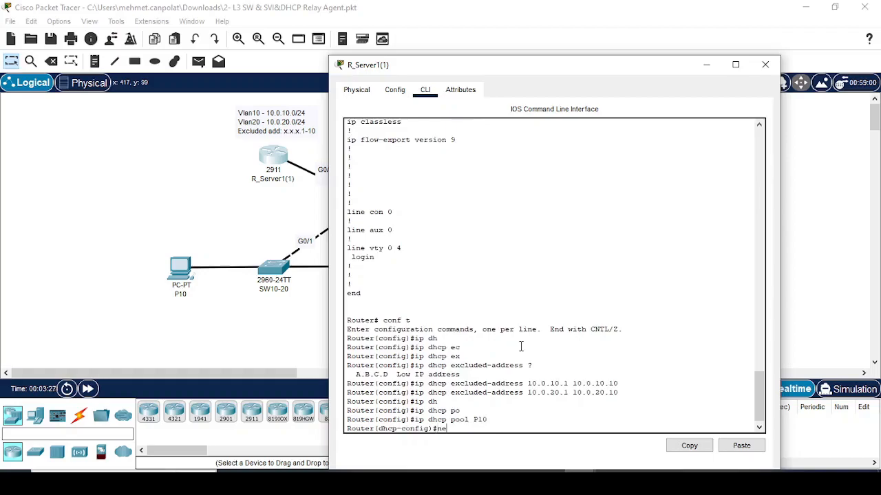
pyautogui.write('e')
pyautogui.press('Tab')
pyautogui.write('10.0.10.0 255.255.255.0')
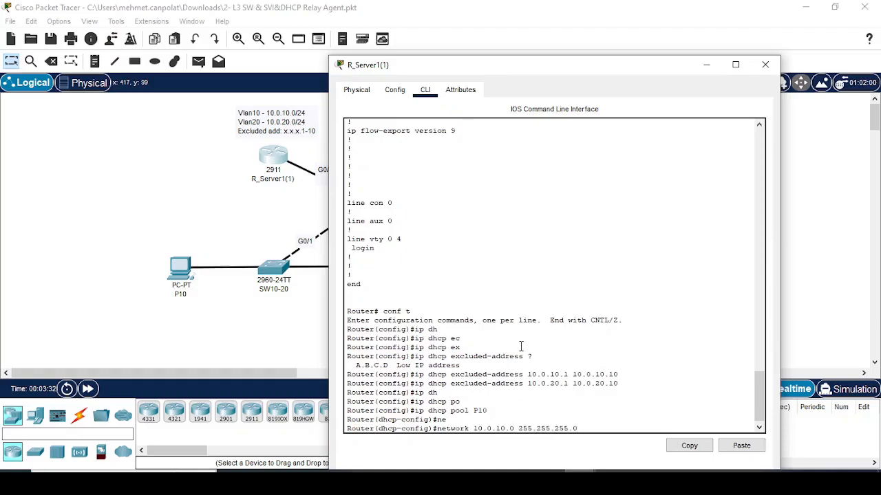
pyautogui.press('Return')
pyautogui.write('def')
pyautogui.press('Tab')
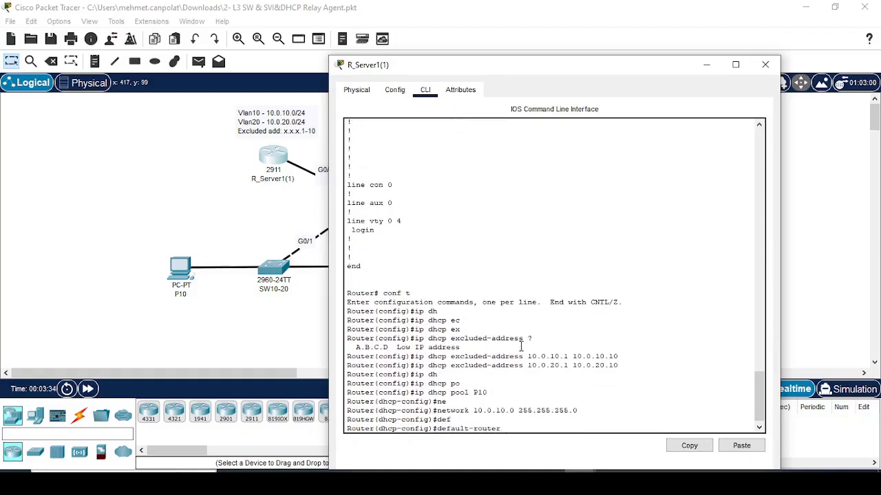
pyautogui.write('10.0.10.1 ?')
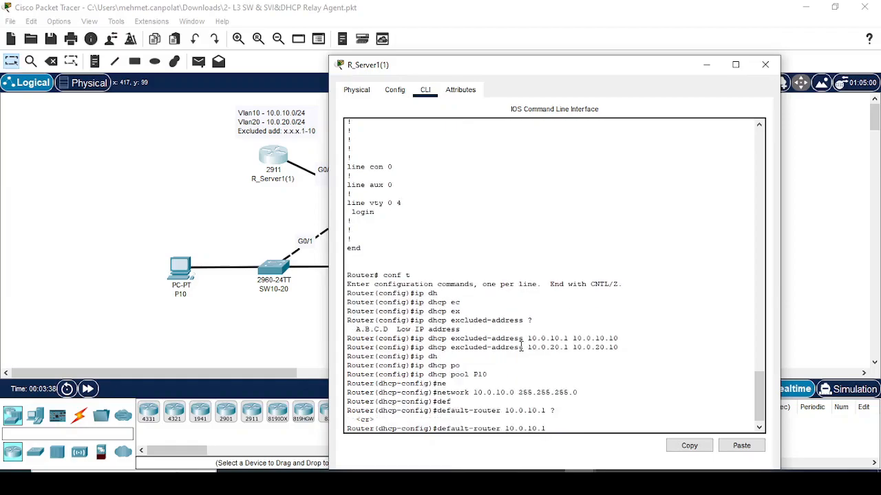
pyautogui.press('Return')
# - Create DHCP pool P20 with network 10.0.20.0/24 and default router 10.0.20.1
pyautogui.press('Up')
pyautogui.press('Up')
pyautogui.press('Up')
pyautogui.press('BackSpace')
pyautogui.press('BackSpace')
pyautogui.press('Return')
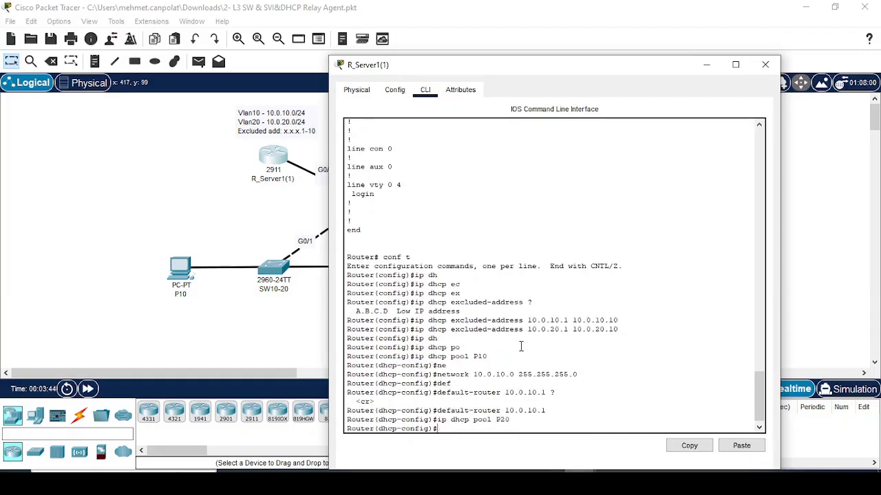
pyautogui.press('Up')
pyautogui.press('Up')
pyautogui.press('Up')
pyautogui.press('Up')
pyautogui.press('Up')
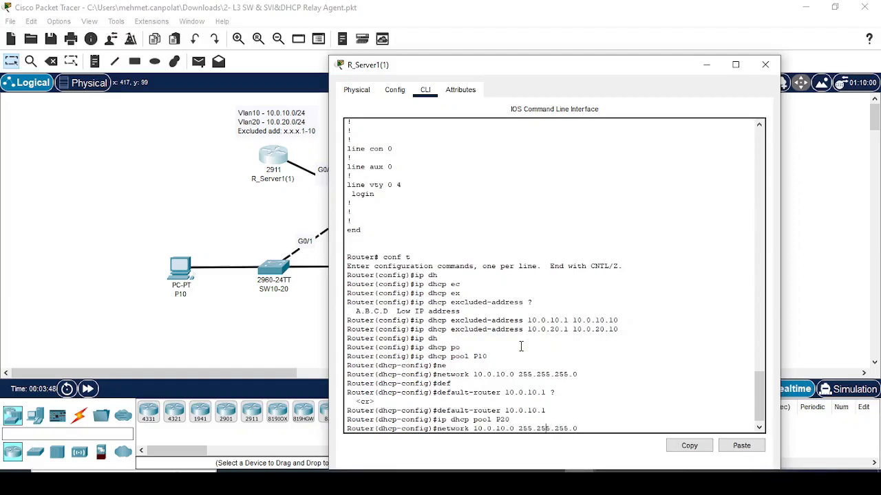
pyautogui.press('BackSpace')
pyautogui.write('2')
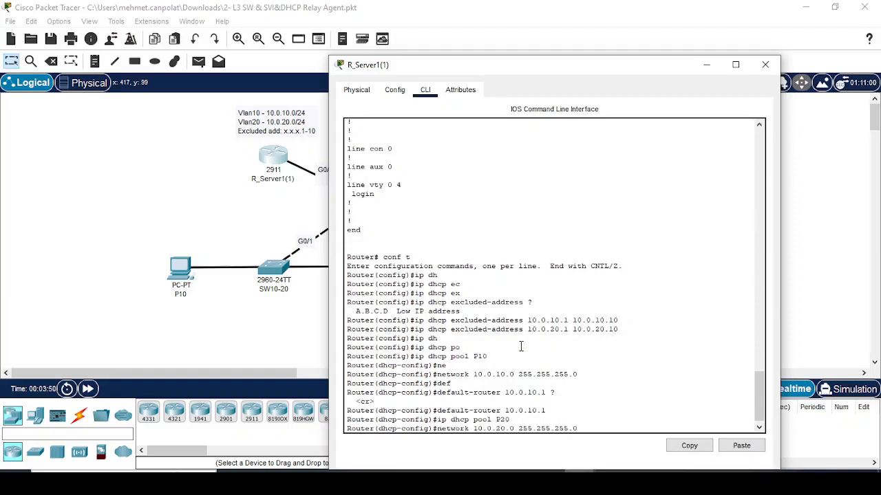
pyautogui.press('Return')
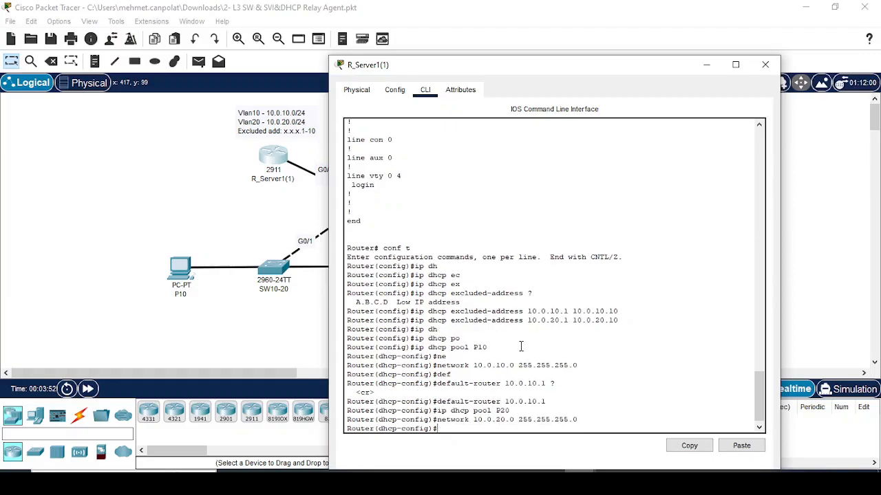
pyautogui.press('Up')
pyautogui.press('Up')
pyautogui.press('Up')
pyautogui.press('Left')
pyautogui.press('Left')
pyautogui.press('Left')
pyautogui.press('BackSpace')
pyautogui.write('2')
pyautogui.press('Return')
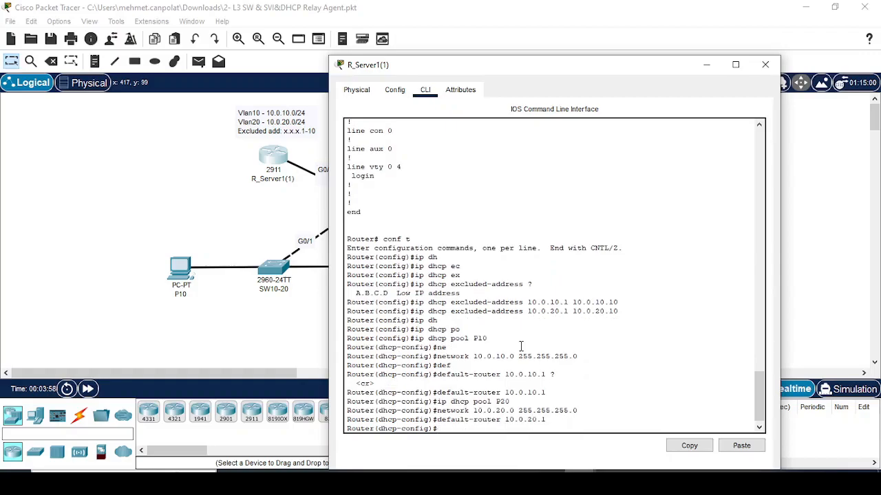
# - Page through the running configuration to verify both DHCP pools
pyautogui.write('do sh ru')
pyautogui.press('Tab')
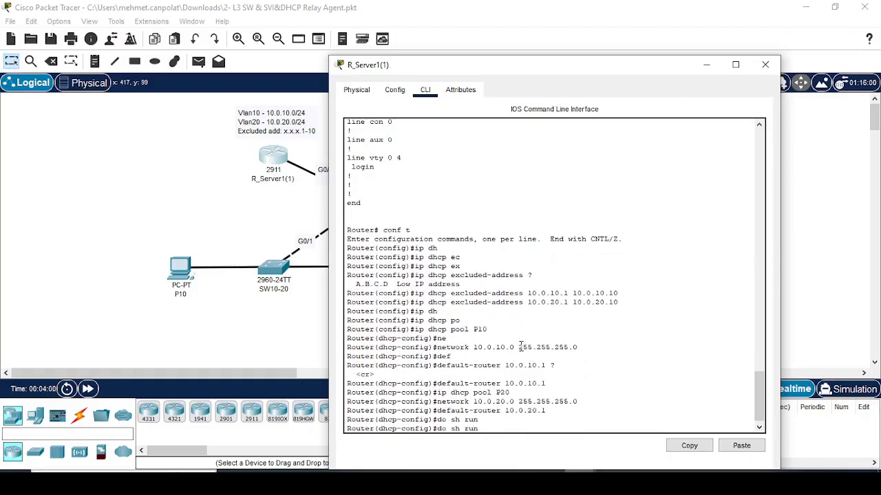
pyautogui.press('Return')
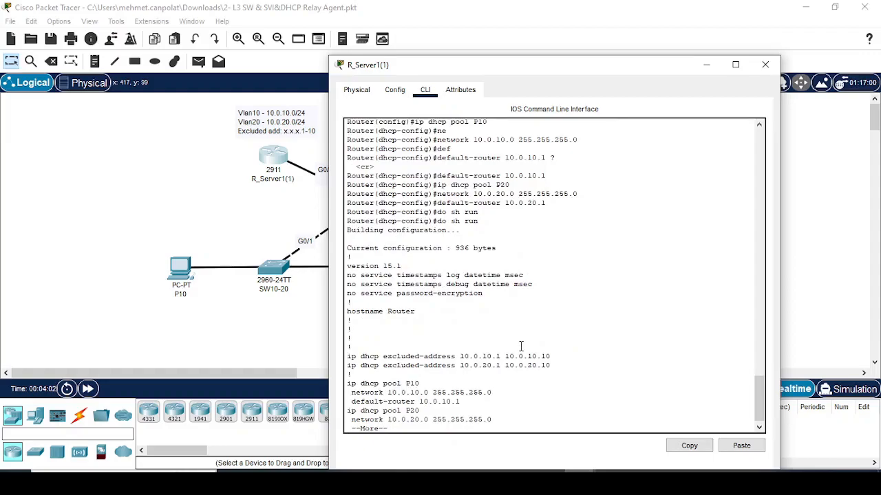
pyautogui.press('space')
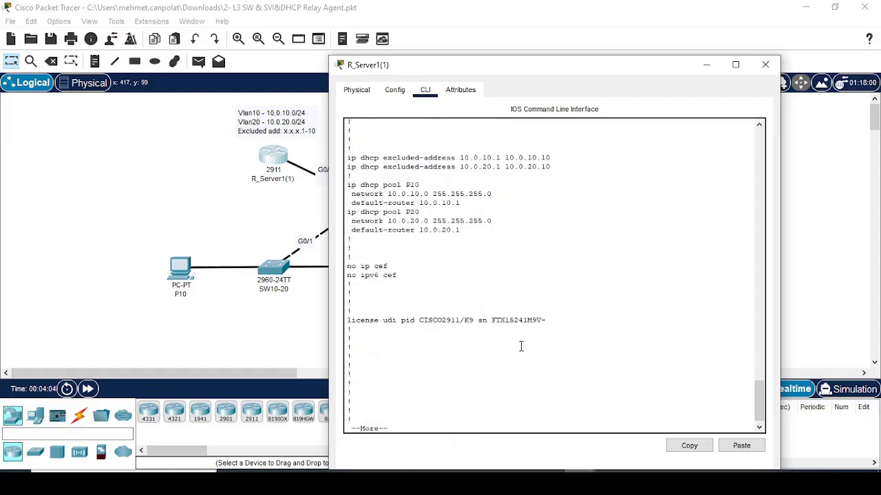
pyautogui.scroll(4, 516, 346)
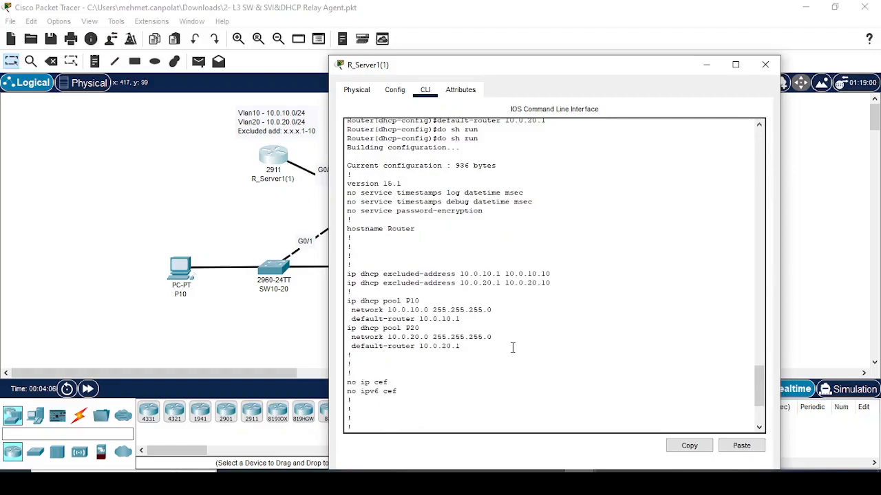
pyautogui.scroll(-4, 516, 347)
pyautogui.press('space')
pyautogui.press('space')
# - Assign 192.168.1.2 255.255.255.252 to interface G0/2
pyautogui.moveTo(472, 58); pyautogui.dragTo(474, 220)
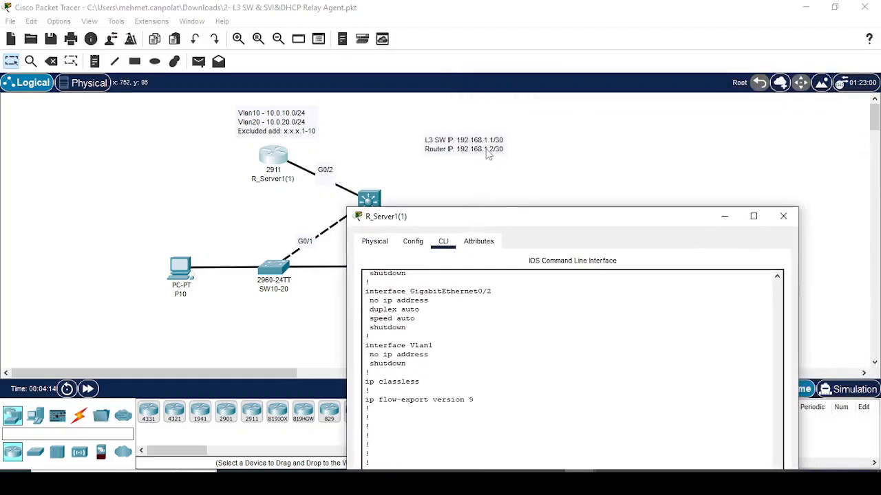
pyautogui.moveTo(485, 218); pyautogui.dragTo(503, 64)
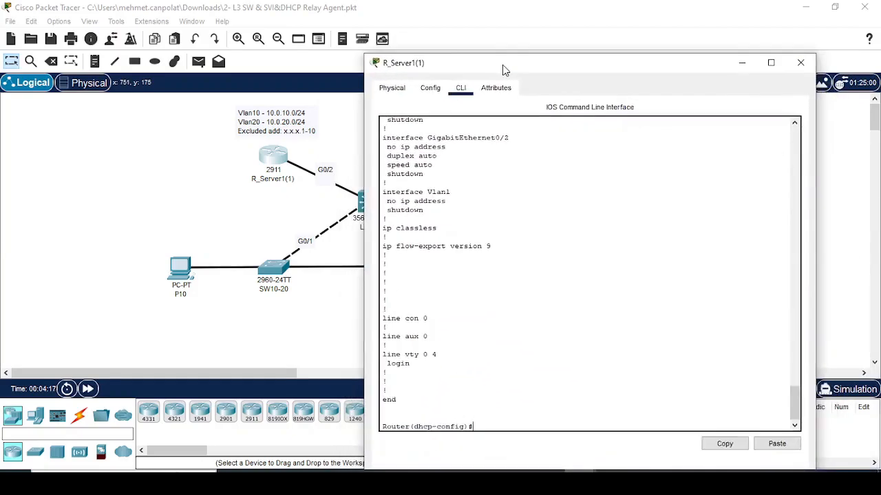
pyautogui.click(492, 282)
pyautogui.write('int g0/2')
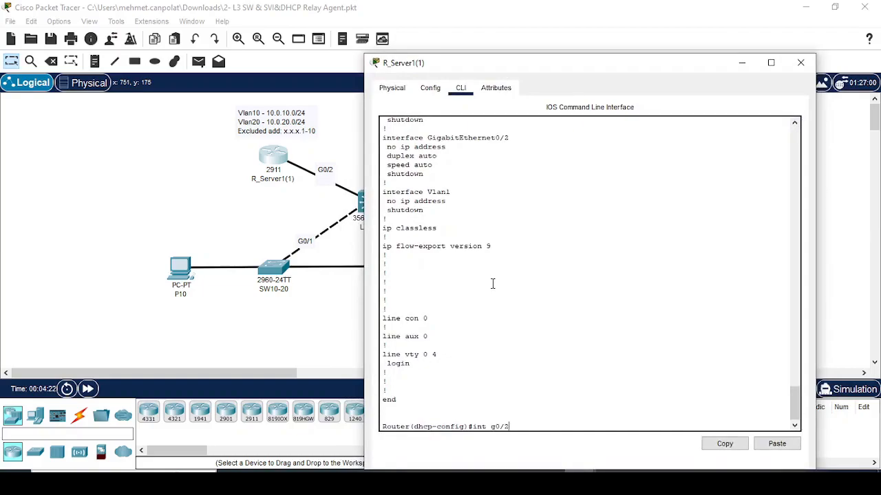
pyautogui.press('Return')
pyautogui.write('ip')
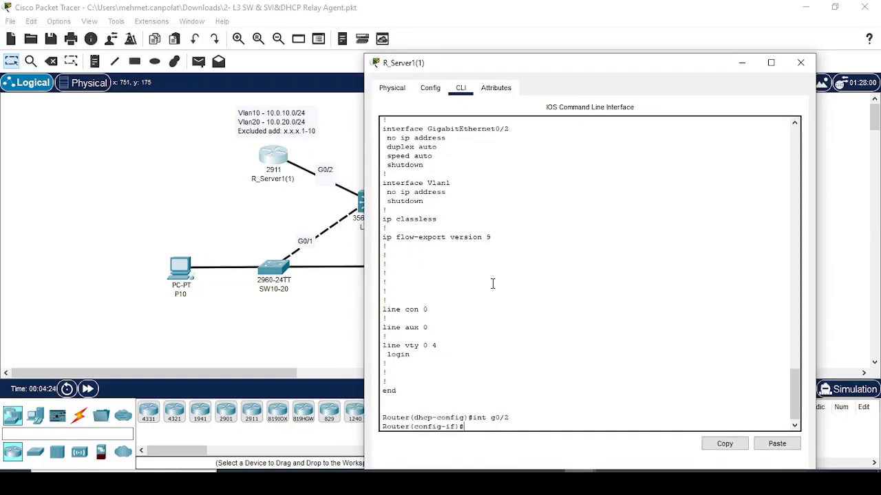
pyautogui.write(' ad')
pyautogui.press('Tab')
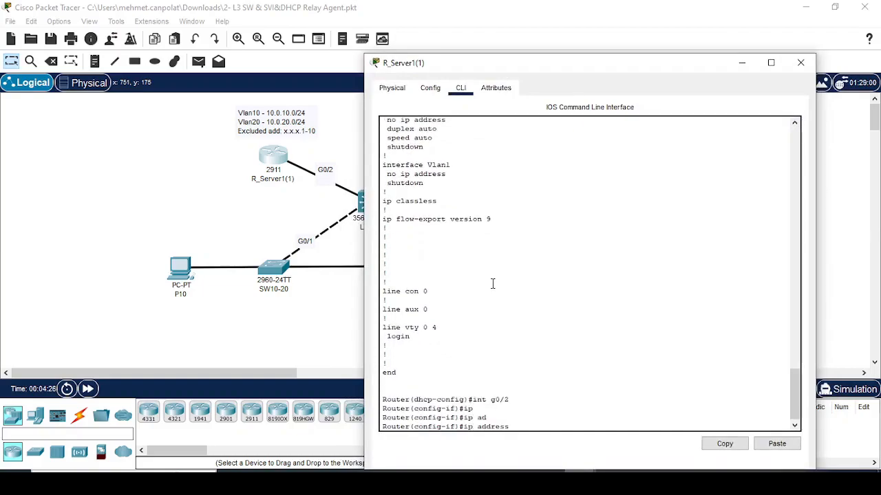
pyautogui.write('192.168.')
pyautogui.moveTo(605, 76); pyautogui.dragTo(586, 94)
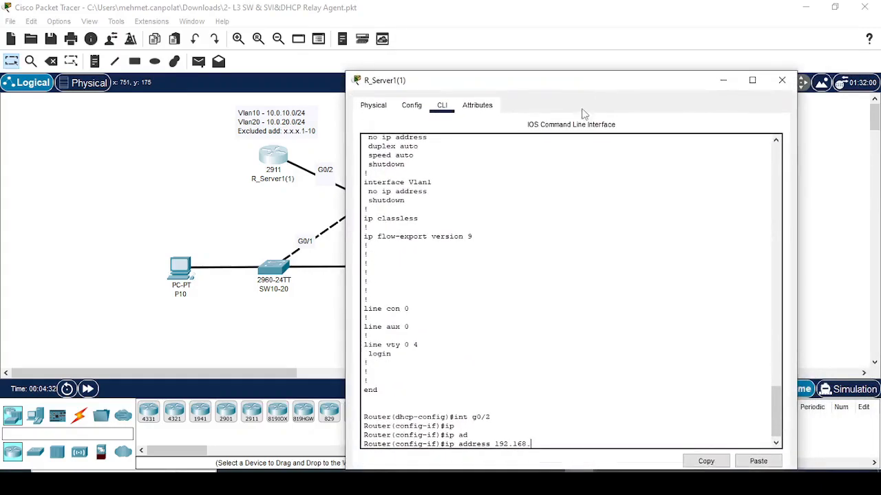
pyautogui.write('1.2 255.255.255.252')
pyautogui.press('Return')
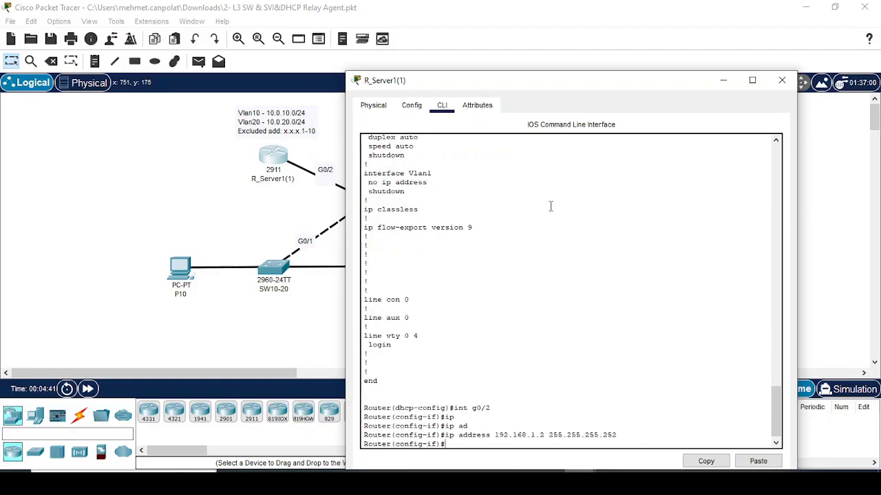
# - Enable G0/2 with no shutdown and confirm it shows up/up in the interface brief
pyautogui.write('do sh ip int br')
pyautogui.press('Return')
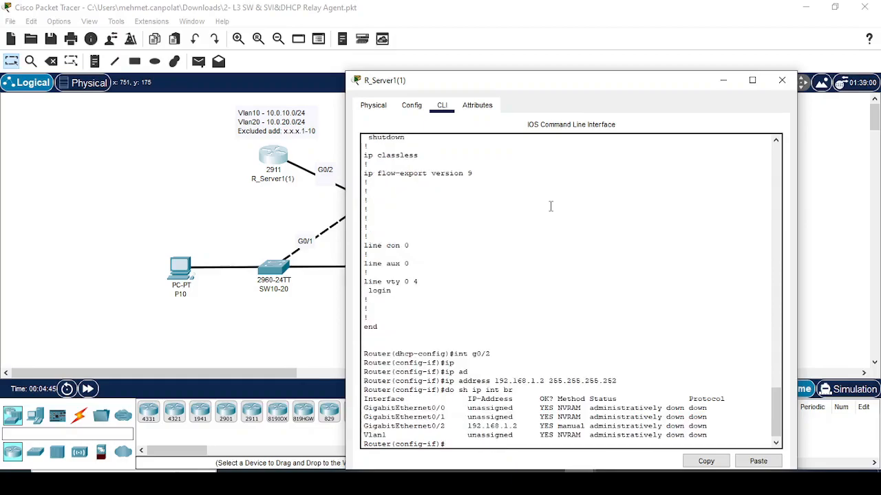
pyautogui.write('no sh')
pyautogui.press('Return')
pyautogui.write('do sh ip int br')
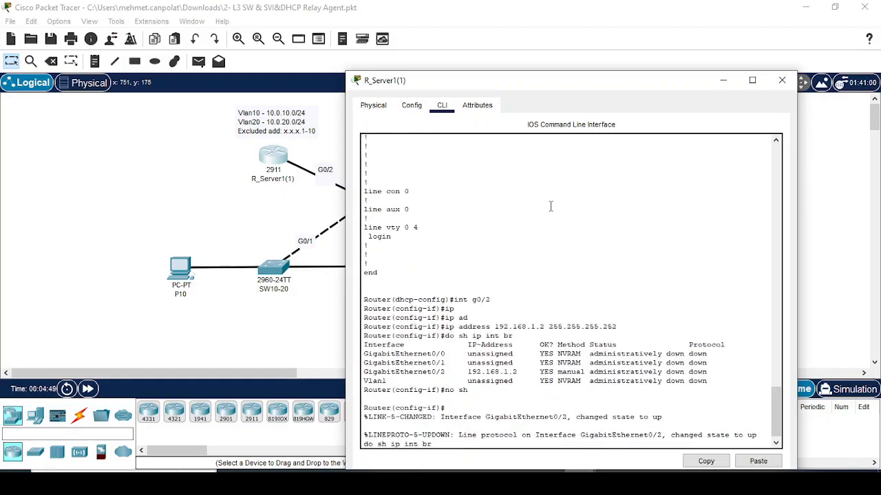
pyautogui.press('Return')
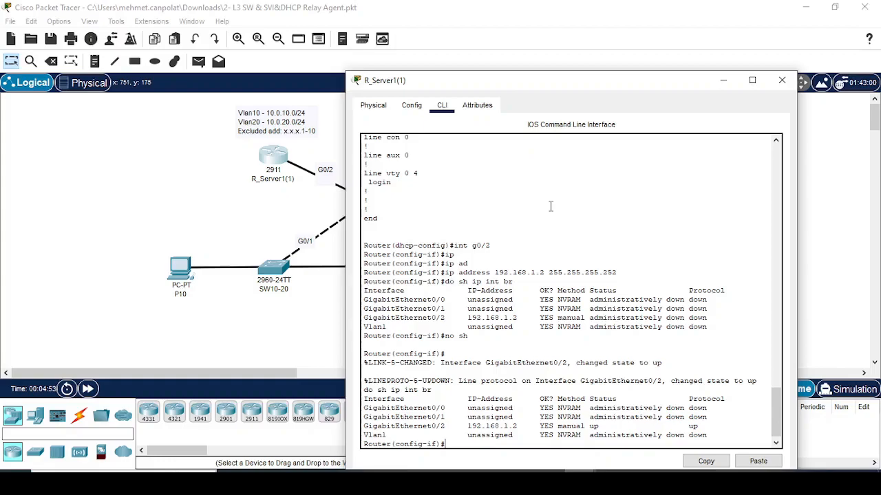
# - Add a static route to 10.0.10.0/24 via 192.168.1.1
pyautogui.moveTo(548, 89); pyautogui.dragTo(582, 51)
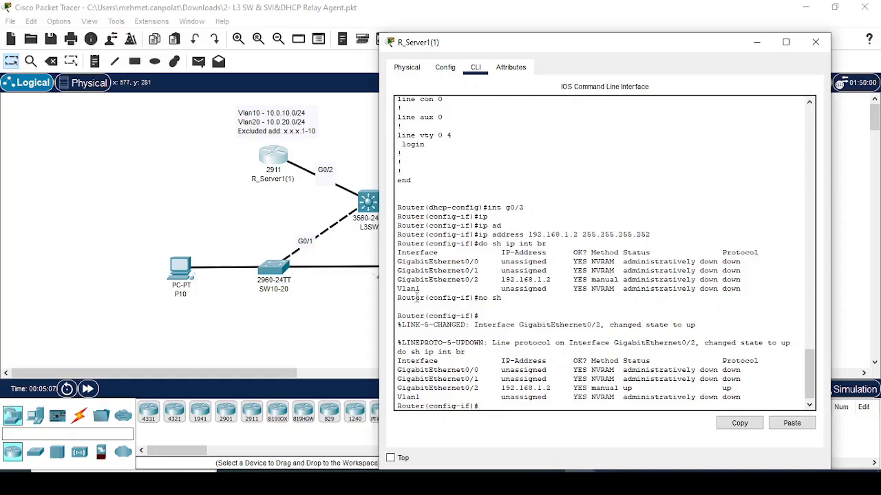
pyautogui.write('exit')
pyautogui.press('Return')
pyautogui.write('ip rou')
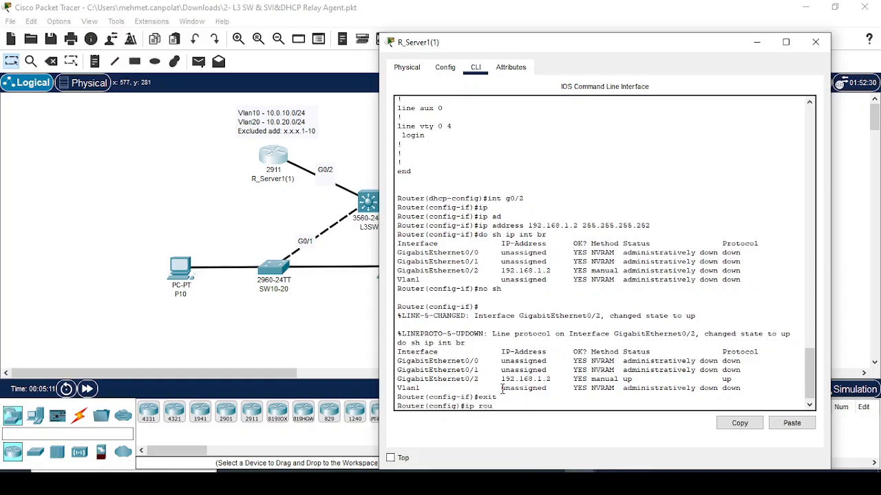
pyautogui.press('Tab')
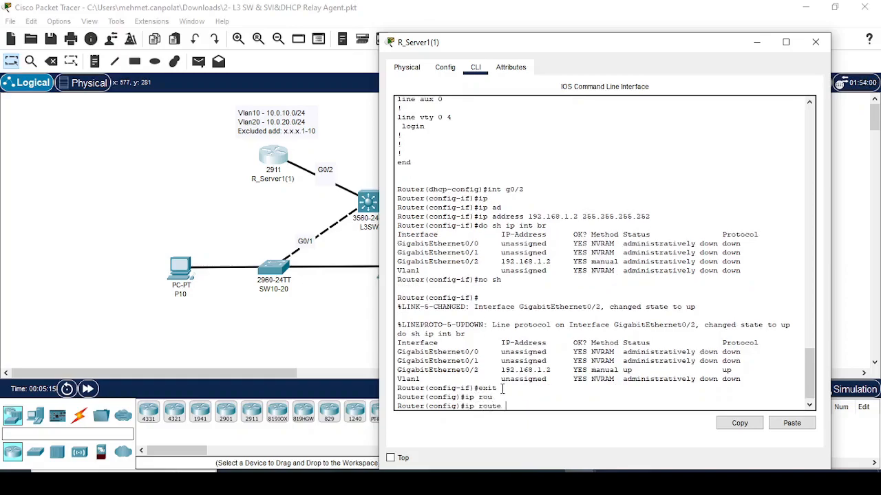
pyautogui.write('te 10.0')
pyautogui.write('.10')
pyautogui.write('?')
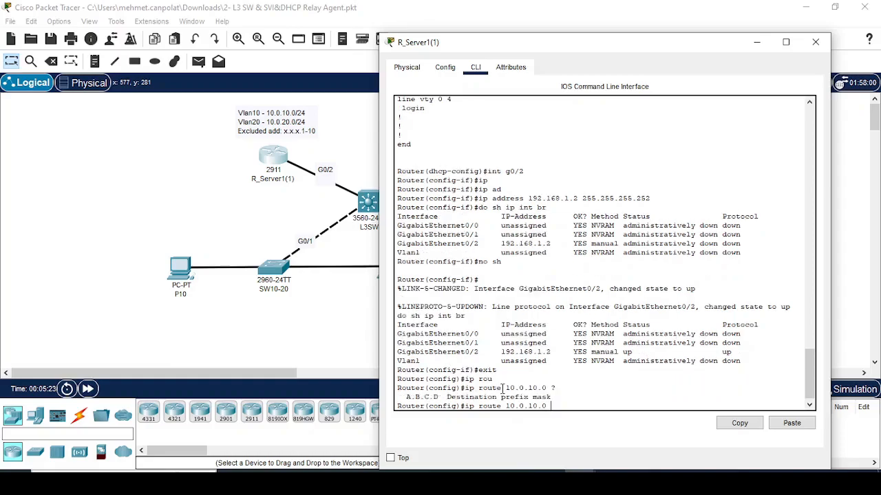
pyautogui.write('255.255.255.0 192.168.1.1')
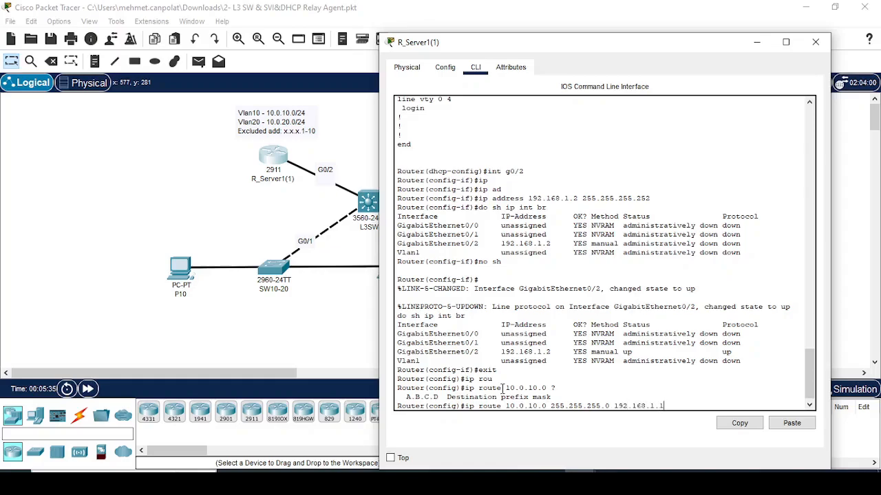
pyautogui.press('Return')
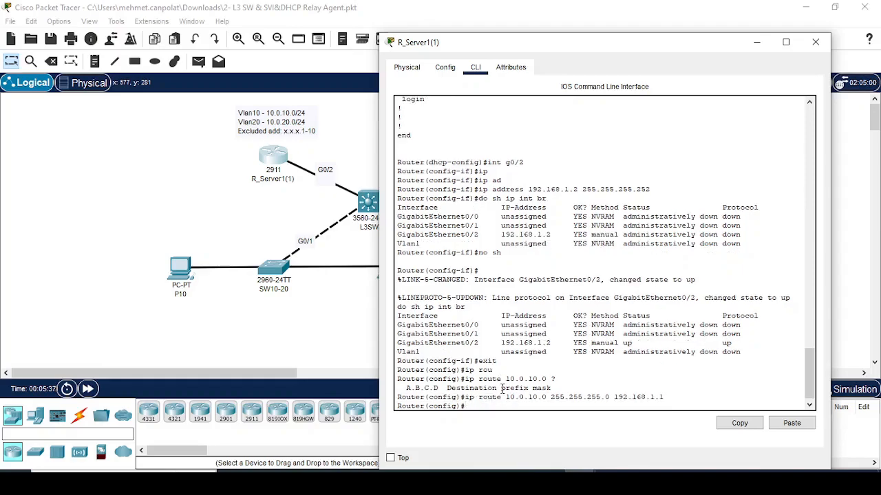
# - Add a static route to 10.0.20.0/24 via 192.168.1.1
pyautogui.press('Up')
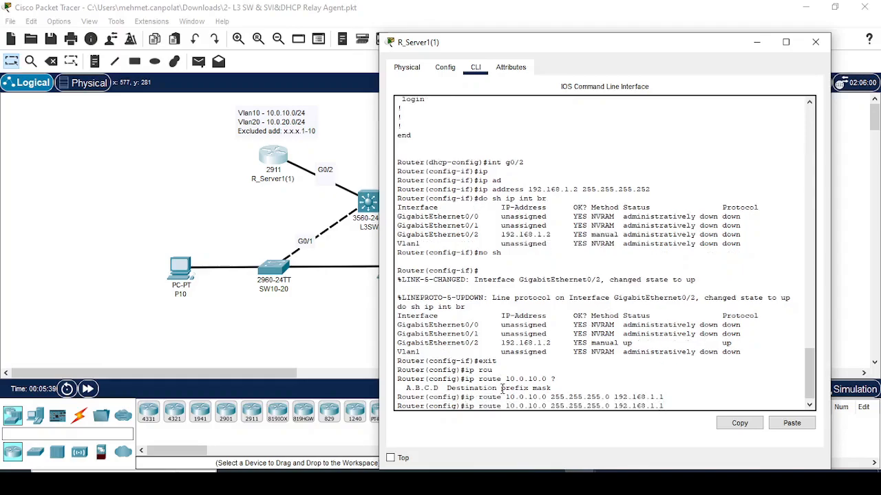
pyautogui.press('Left')
pyautogui.press('Left')
pyautogui.press('Left')
pyautogui.press('Left')
pyautogui.press('Left')
pyautogui.press('Left')
pyautogui.press('Left')
pyautogui.press('Left')
pyautogui.press('Left')
pyautogui.press('Left')
pyautogui.press('Left')
pyautogui.press('Left')
pyautogui.press('Left')
pyautogui.press('Left')
pyautogui.press('Left')
pyautogui.press('Left')
pyautogui.press('Left')
pyautogui.press('Left')
pyautogui.press('Left')
pyautogui.press('Left')
pyautogui.press('BackSpace')
pyautogui.write('2')
pyautogui.press('Return')
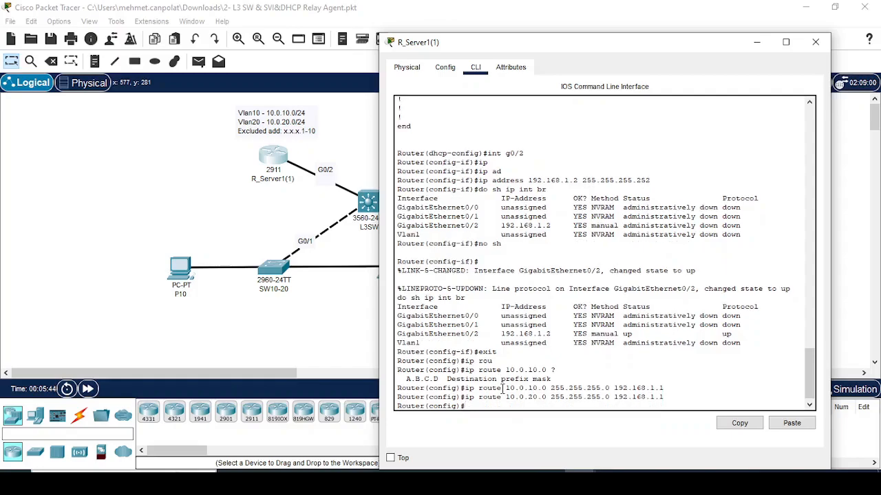
# - Save the router configuration with do wr and check the routing table
pyautogui.write('do wr')
pyautogui.press('Return')
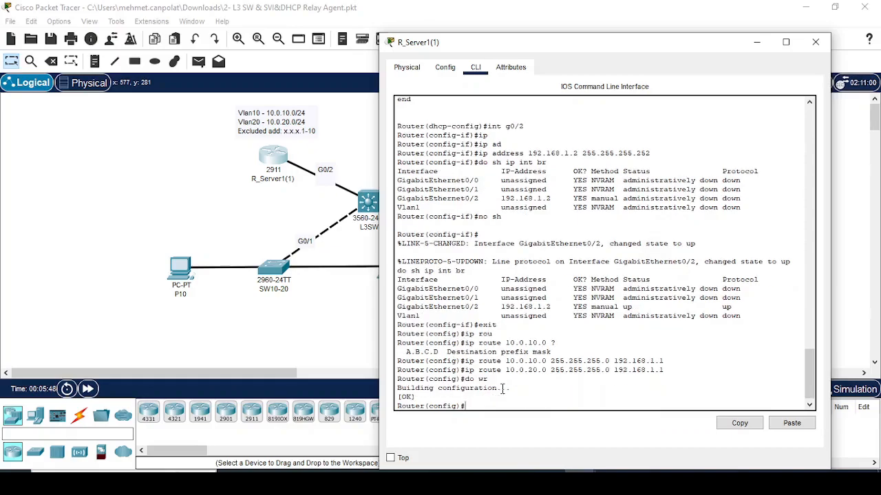
pyautogui.write('do sh i')
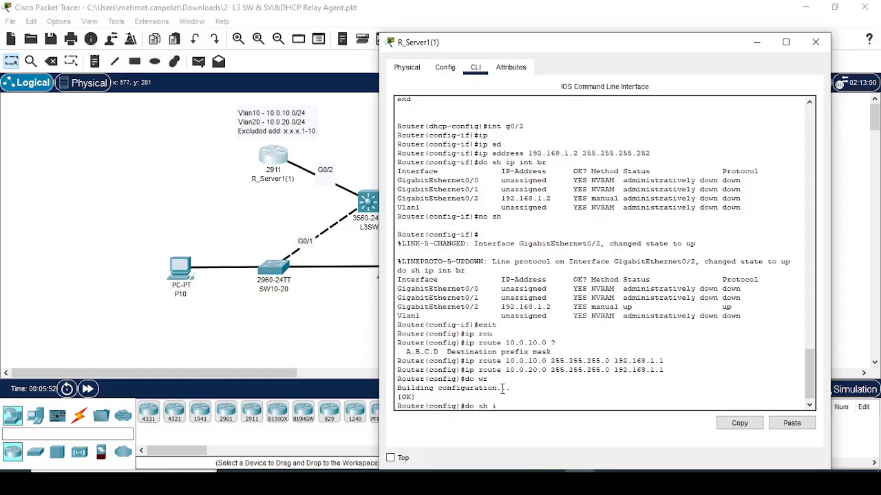
pyautogui.write('p ro')
pyautogui.press('Return')
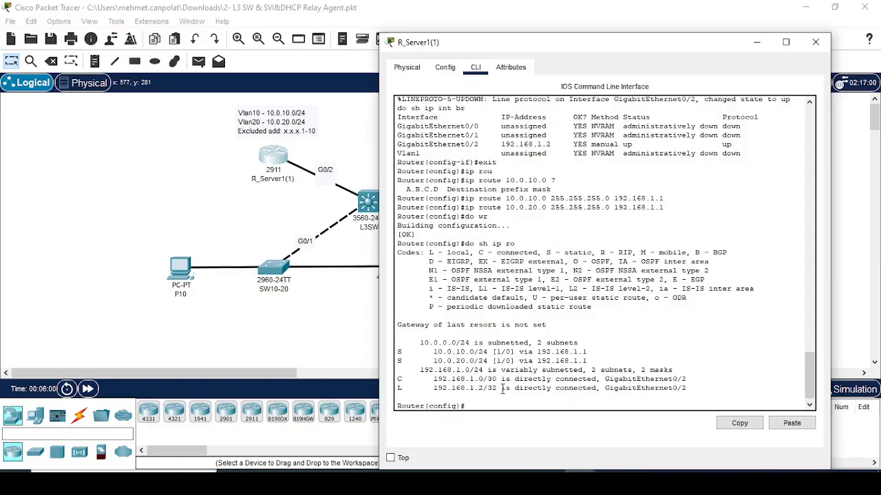
# - Close the router console and open switch L3SW's command line
pyautogui.moveTo(499, 48); pyautogui.dragTo(442, 71)
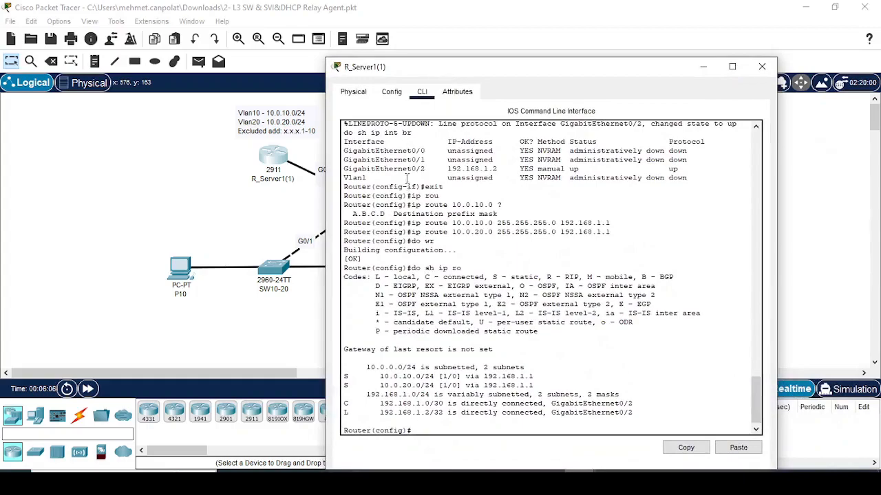
pyautogui.click(761, 67)
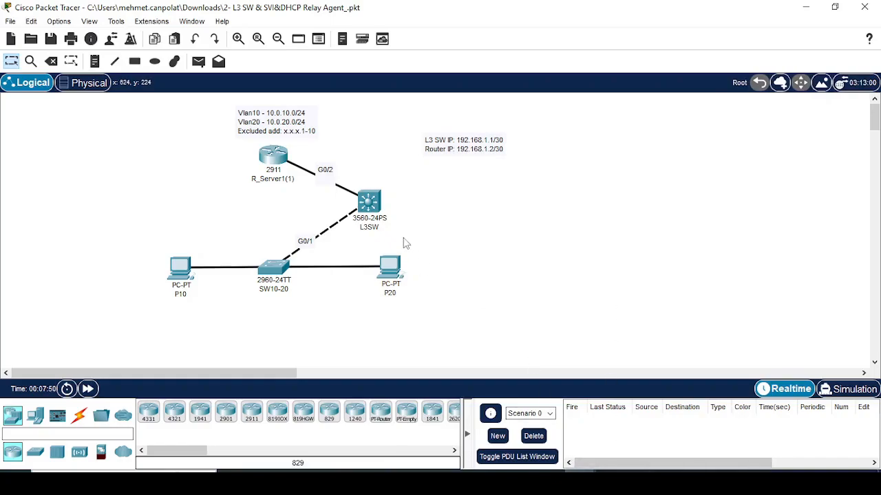
pyautogui.click(369, 204)
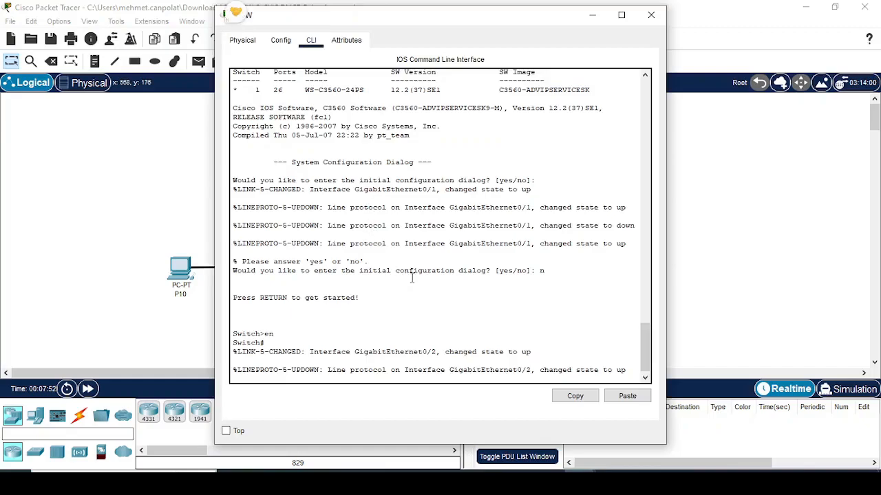
pyautogui.press('Return')
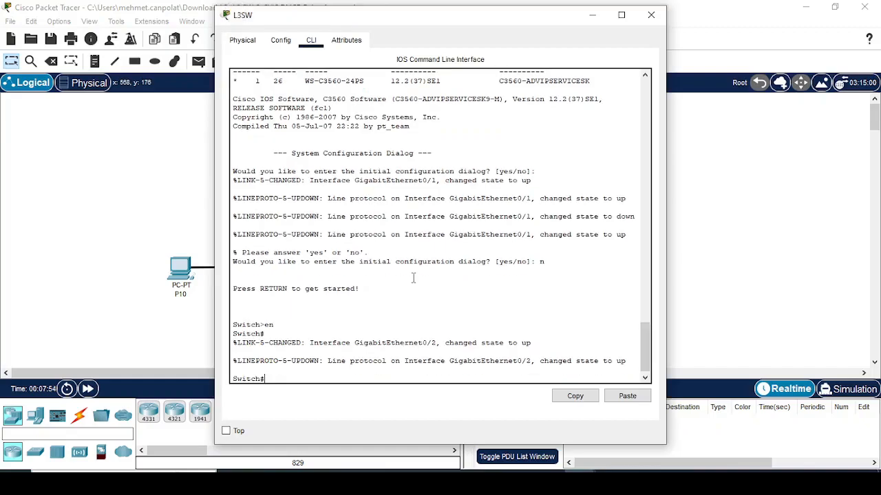
# - Display and page through L3SW's default running configuration
pyautogui.write('do sh run')
pyautogui.press('Return')
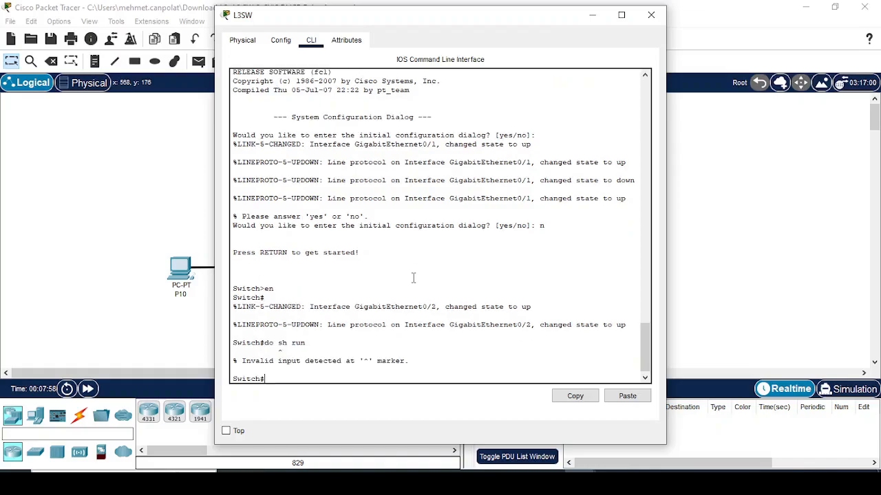
pyautogui.write('sh ru')
pyautogui.press('Tab')
pyautogui.press('Return')
pyautogui.press('space')
pyautogui.press('space')
pyautogui.press('space')
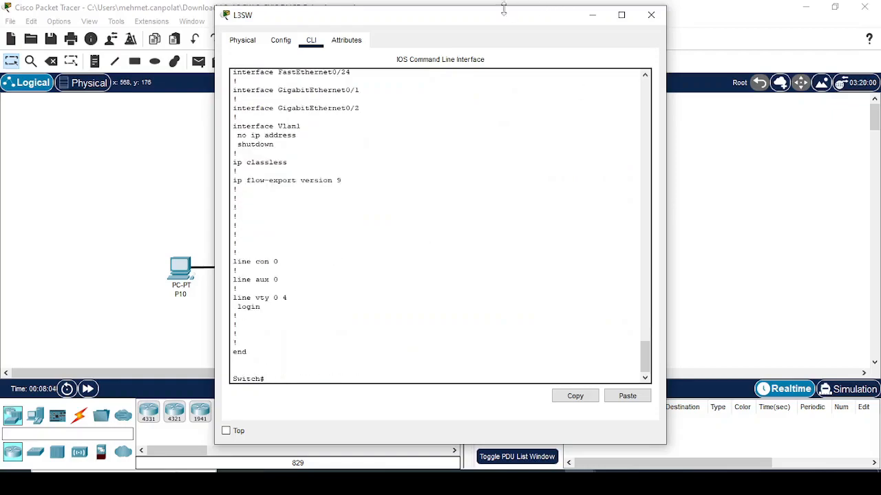
pyautogui.moveTo(665, 310); pyautogui.dragTo(764, 310)
pyautogui.moveTo(452, 20); pyautogui.dragTo(629, 90)
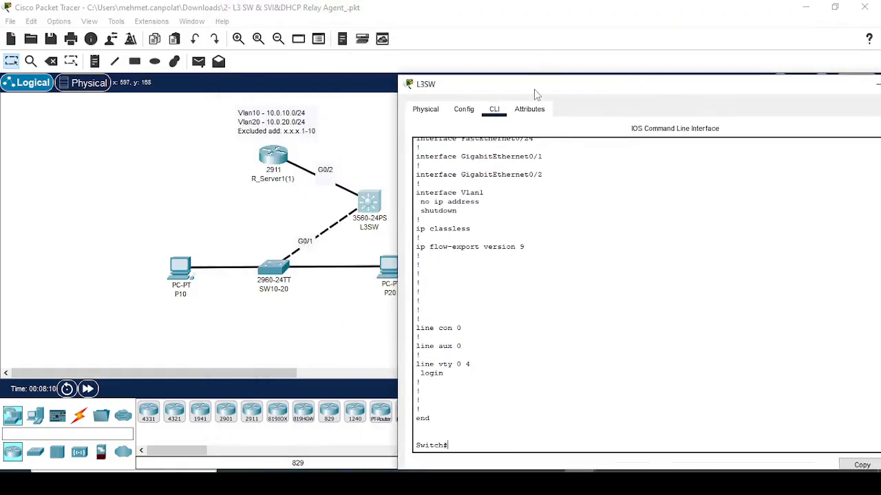
pyautogui.moveTo(535, 83); pyautogui.dragTo(504, 43)
# - Enter global configuration mode and select interface GigabitEthernet0/1 on L3SW
pyautogui.write('conf t')
pyautogui.press('Return')
pyautogui.write('int g0/4')
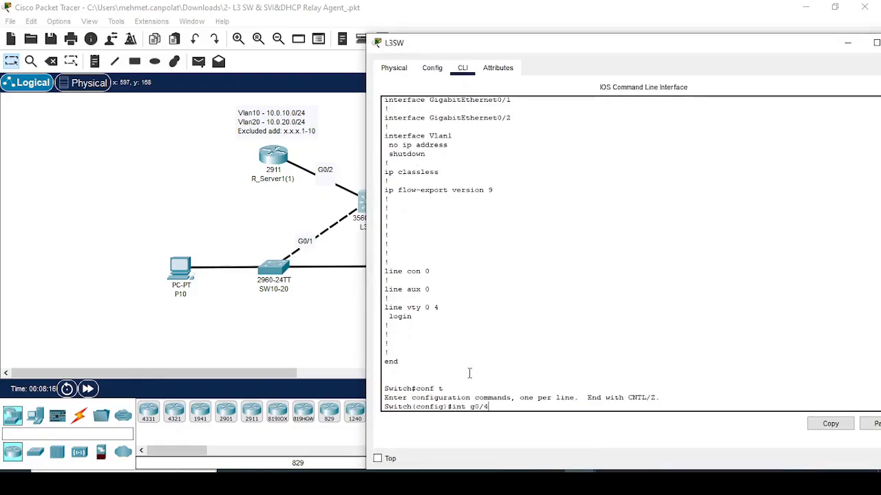
pyautogui.press('BackSpace')
pyautogui.write('1')
pyautogui.press('Return')
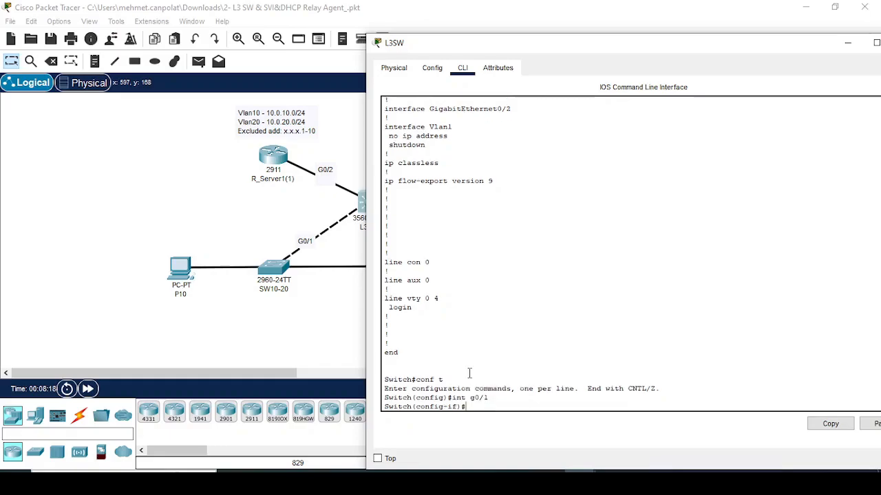
# - Try to set G0/1 to switchport mode trunk
pyautogui.write('sw mo')
pyautogui.press('Tab')
pyautogui.write('tr')
pyautogui.press('Tab')
pyautogui.press('Return')
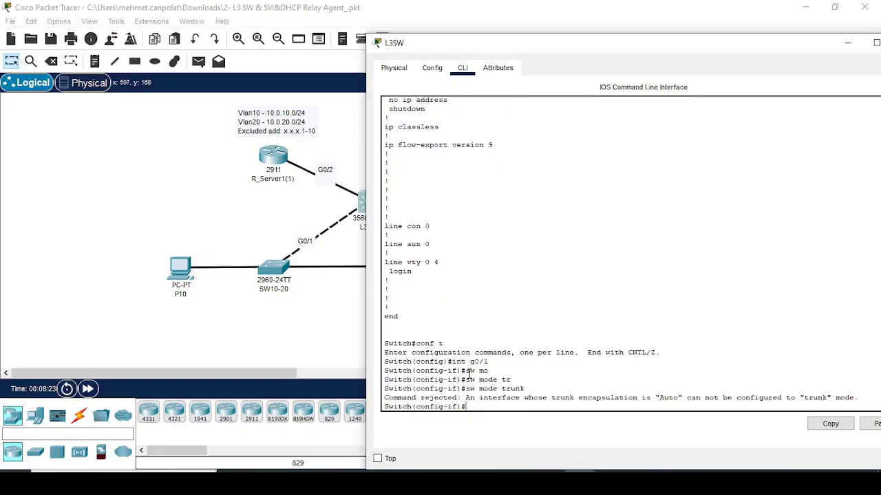
# - Set G0/1 trunk encapsulation to dot1q, then apply trunk mode
pyautogui.write('sw tr')
pyautogui.press('Tab')
pyautogui.write('en')
pyautogui.press('Tab')
pyautogui.write('do')
pyautogui.press('Tab')
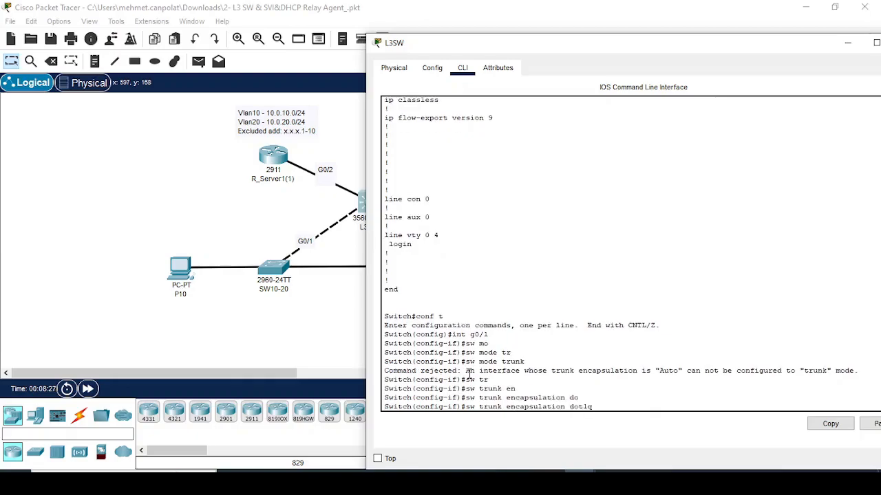
pyautogui.write('?')
pyautogui.press('Tab')
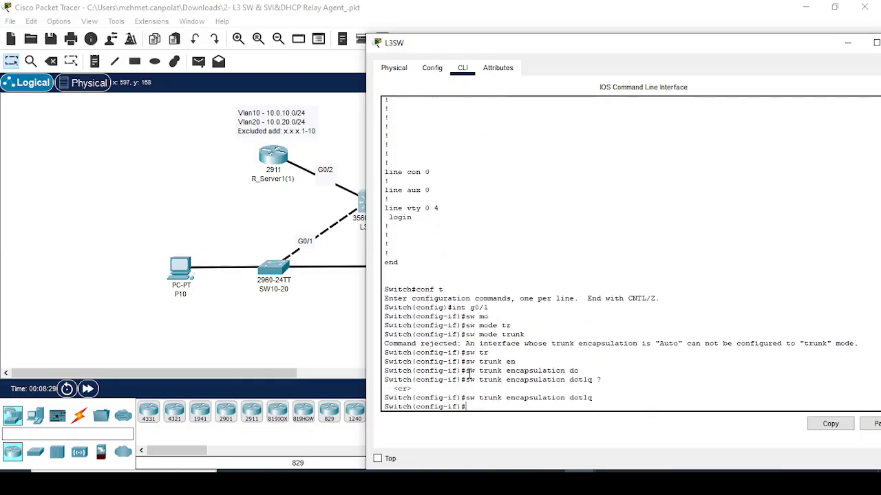
pyautogui.press('Up')
pyautogui.press('Return')
# - Allow only VLANs 10,20 on the G0/1 trunk and begin 'int g0/2'
pyautogui.write('sw a')
pyautogui.press('BackSpace')
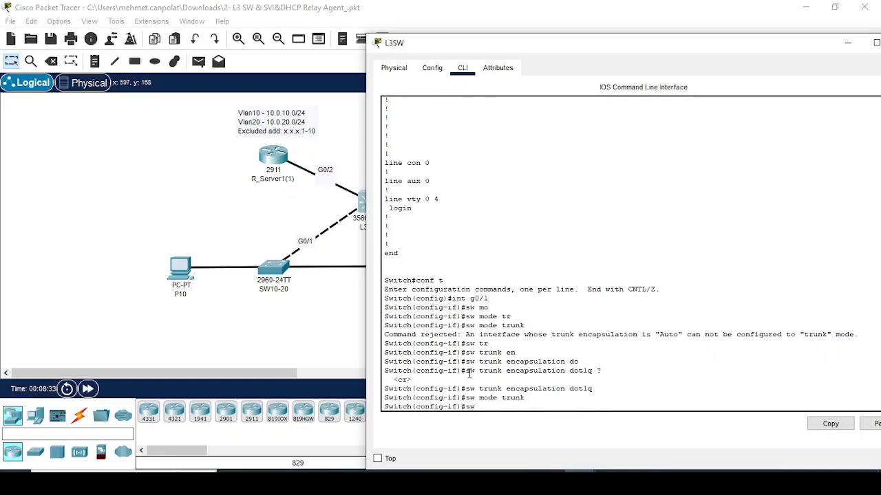
pyautogui.write('tr')
pyautogui.press('Tab')
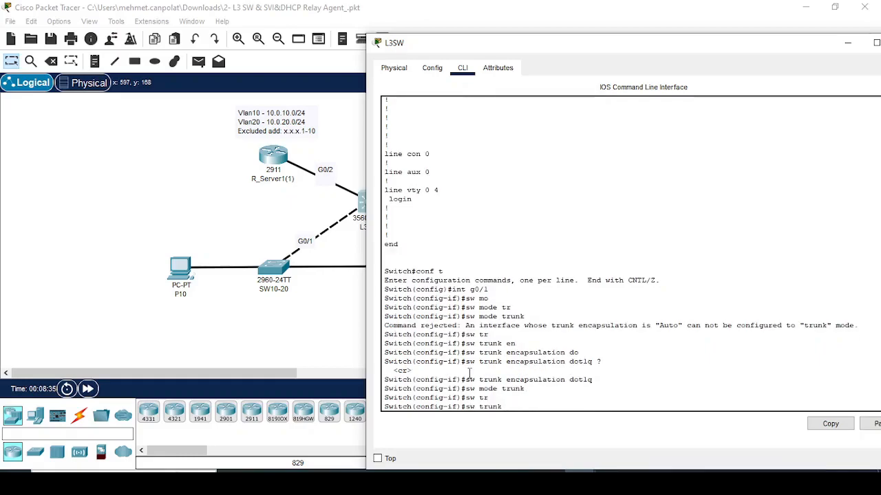
pyautogui.write('al')
pyautogui.press('Tab')
pyautogui.write('v')
pyautogui.press('Tab')
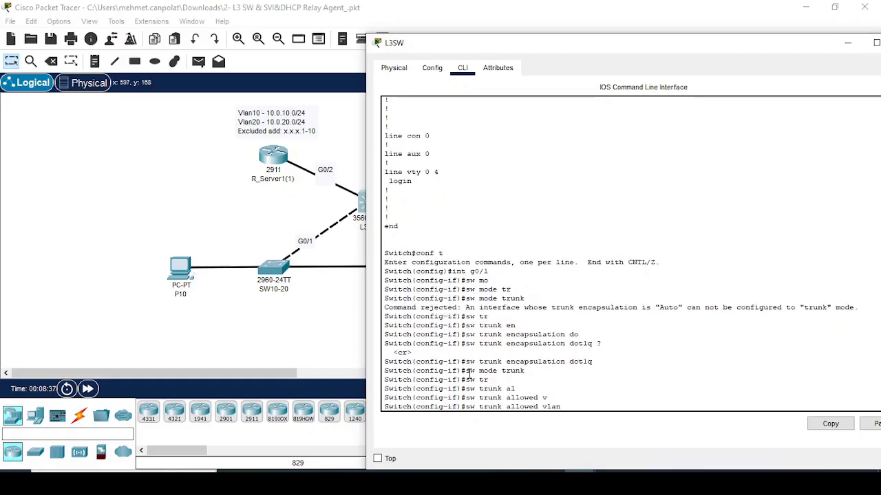
pyautogui.write('10,20')
pyautogui.press('Return')
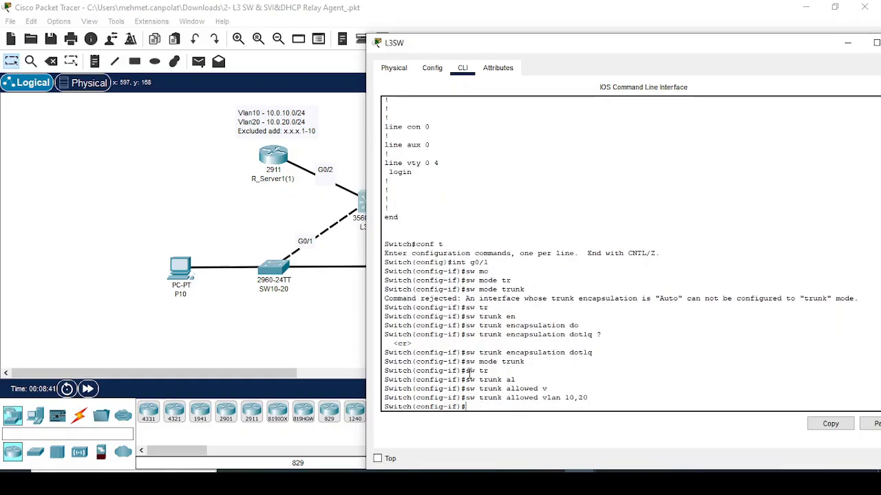
pyautogui.write('int g0/2')
# - Make G0/2 a routed port with address 192.168.1.1 255.255.255.252
pyautogui.press('Return')
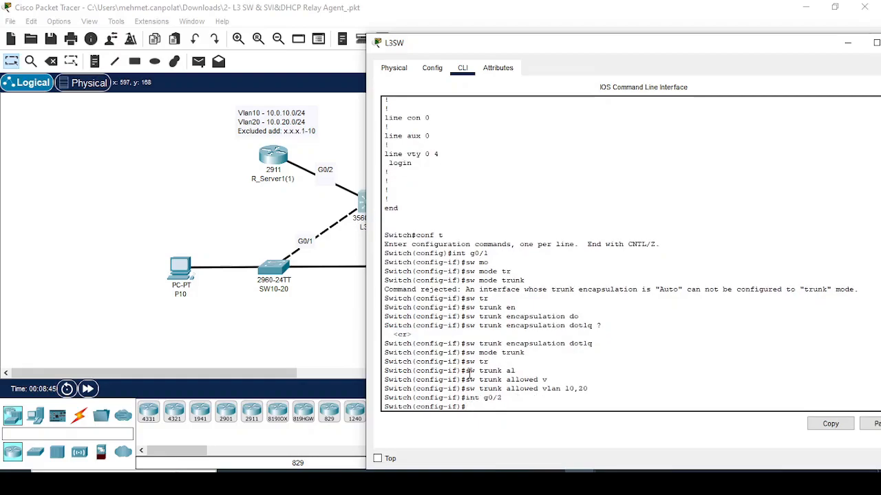
pyautogui.write('ip')
pyautogui.press('BackSpace')
pyautogui.press('BackSpace')
pyautogui.write('no sw')
pyautogui.press('Return')
pyautogui.press('Return')
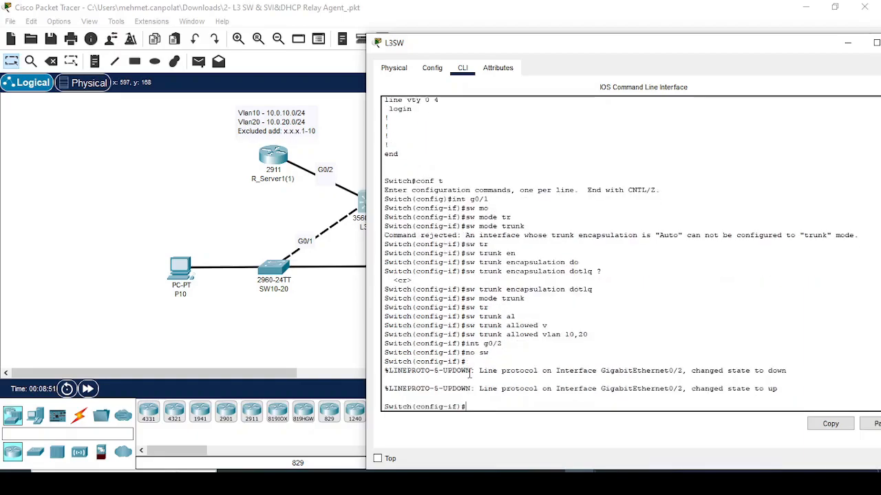
pyautogui.write('ip add 192.168.1.1')
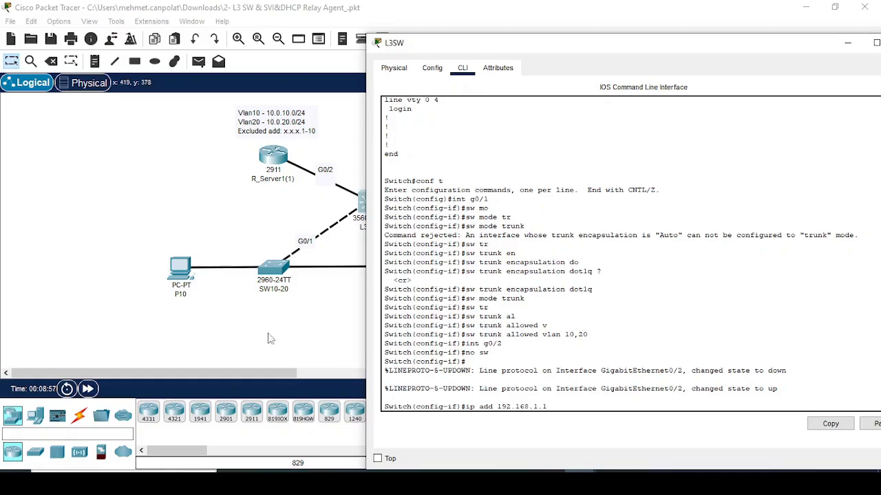
pyautogui.moveTo(499, 53); pyautogui.dragTo(477, 78)
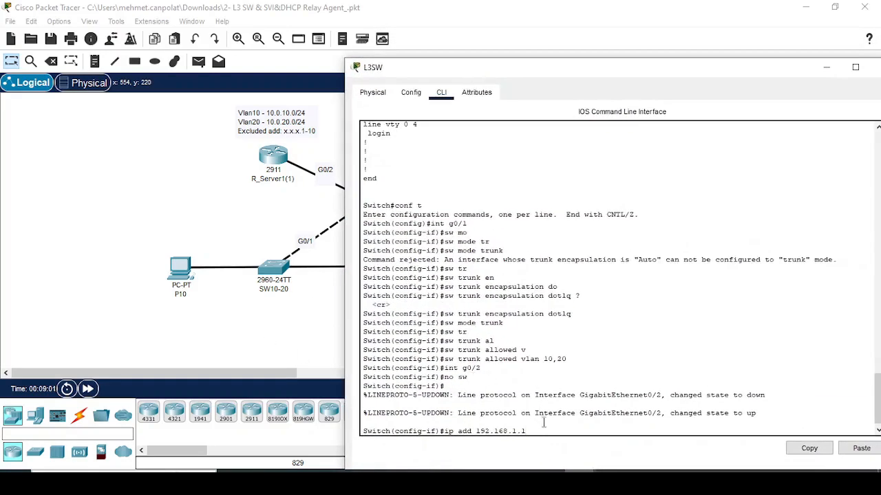
pyautogui.write('5.255.255.252')
pyautogui.press('Return')
# - Check the interface summary and ping the router at 192.168.1.2
pyautogui.write('do sh ip')
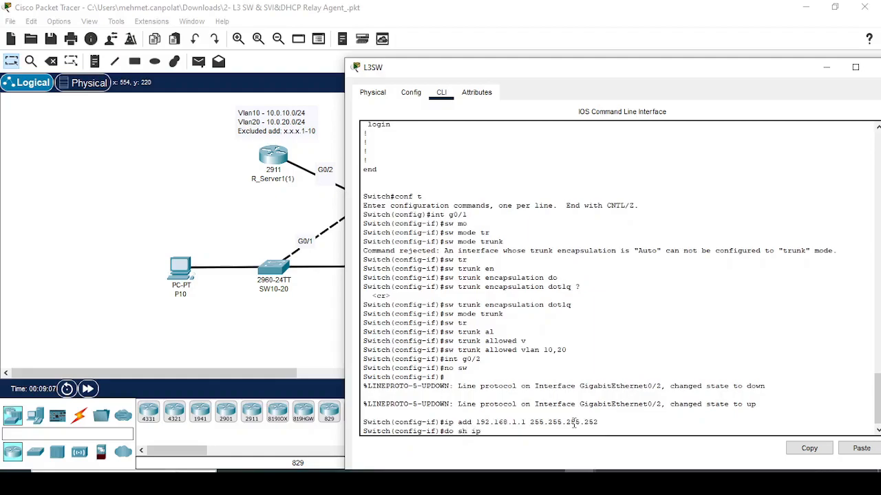
pyautogui.write(' int br')
pyautogui.press('Return')
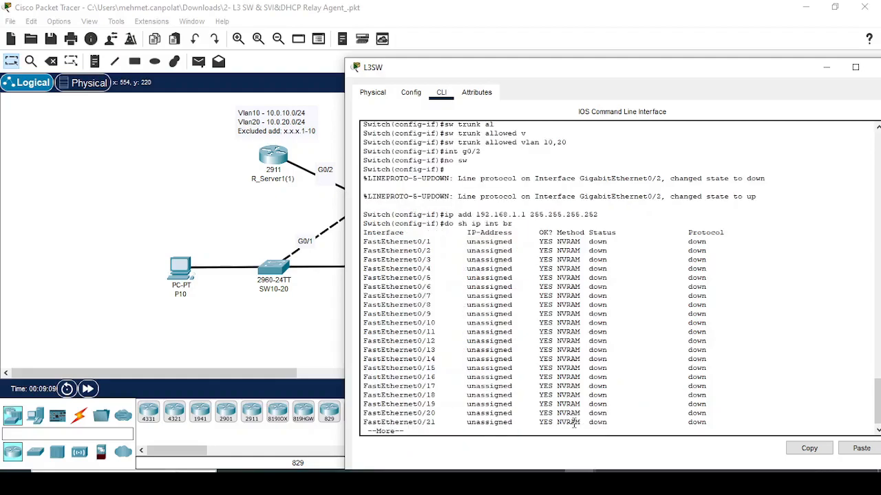
pyautogui.press('space')
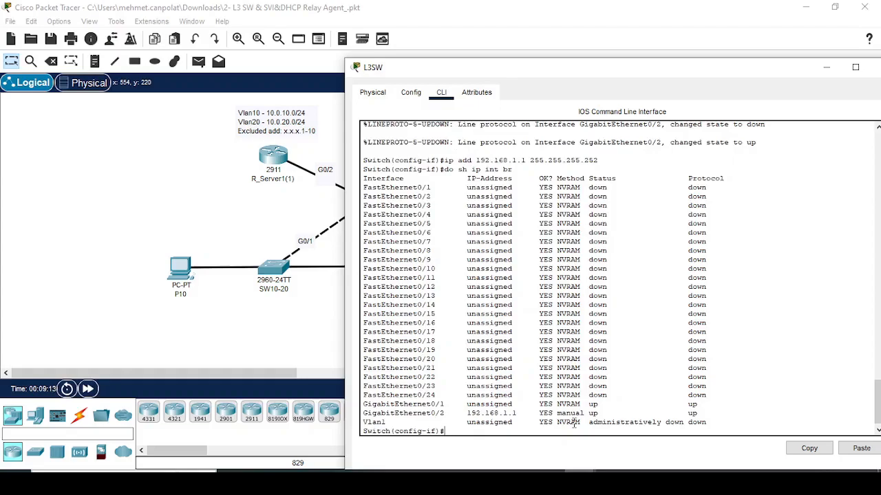
pyautogui.write('do ping 192.168.1.2')
pyautogui.press('Return')
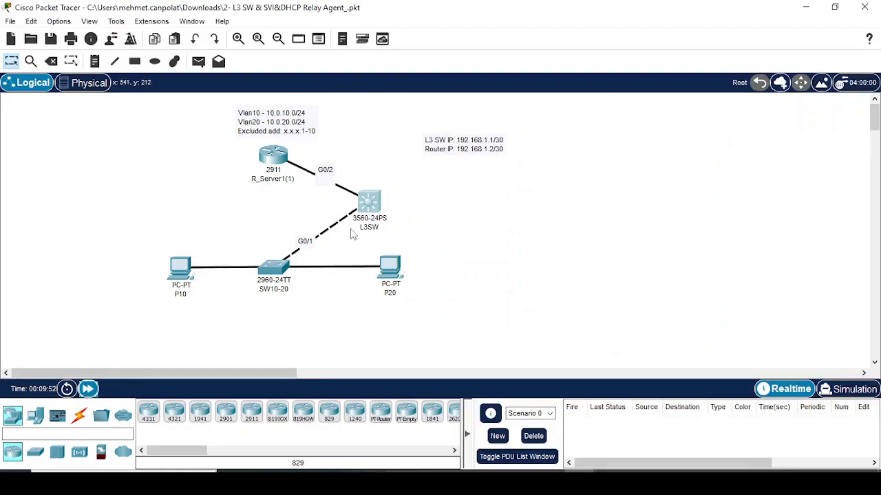
pyautogui.click(365, 210)
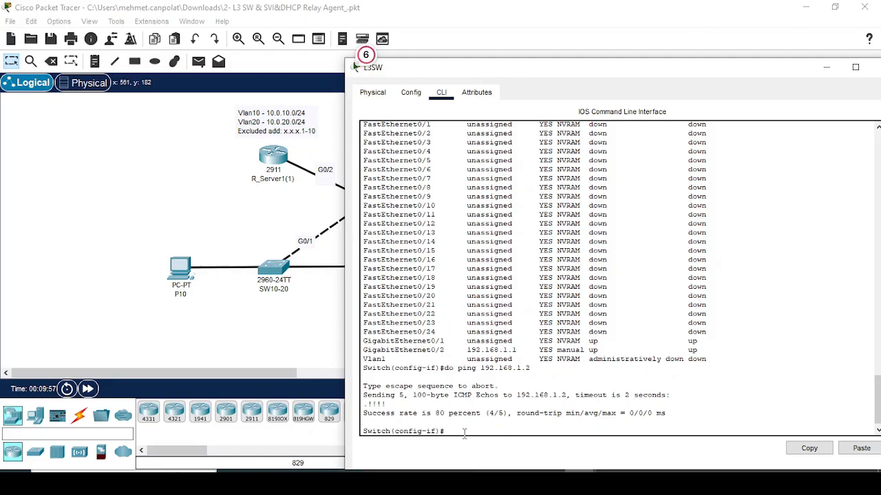
# - Create interface Vlan10 and assign it 10.0.10.1 255.255.255.0
pyautogui.write('int vlan10')
pyautogui.press('Return')
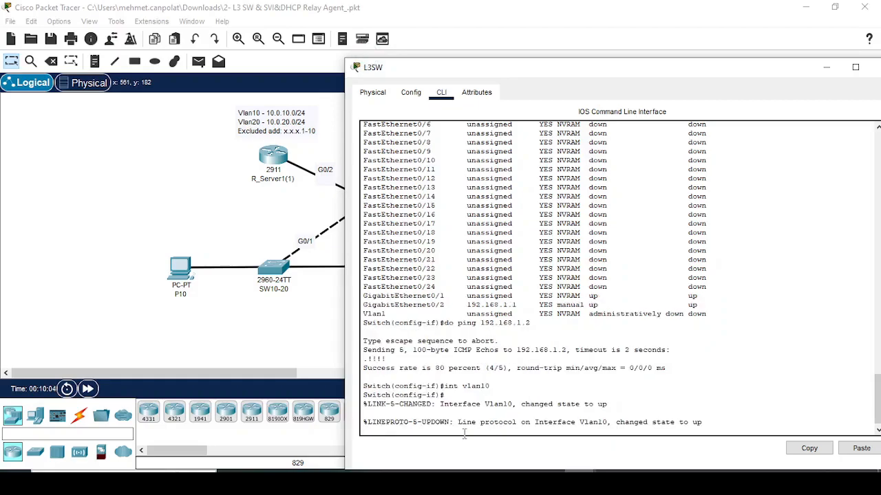
pyautogui.press('Return')
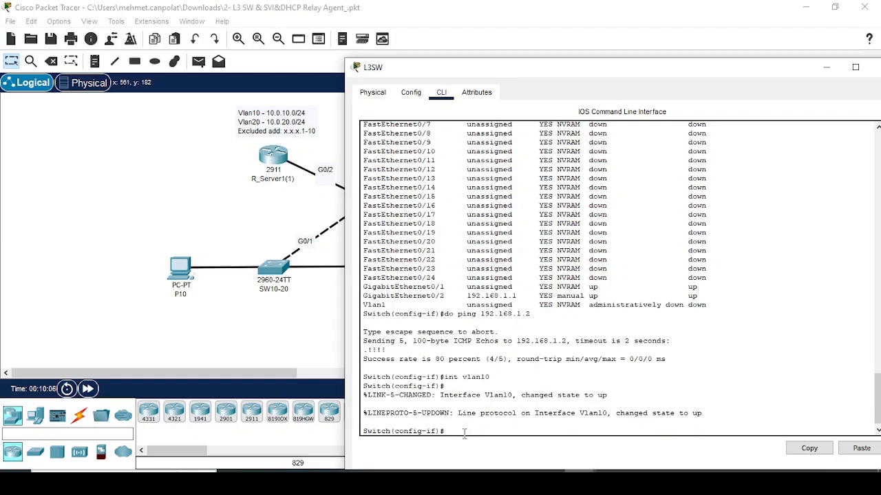
pyautogui.write('ip add')
pyautogui.press('Tab')
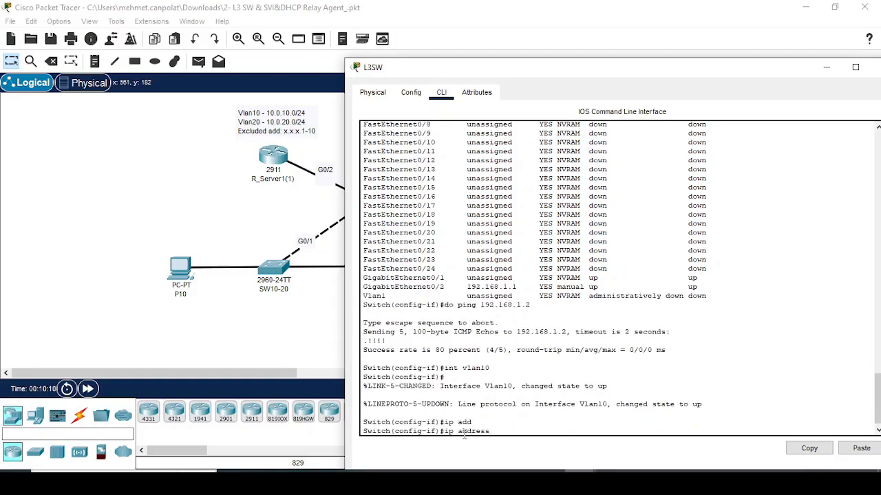
pyautogui.write('10.0.10.1 255.255.255.0')
pyautogui.press('Return')
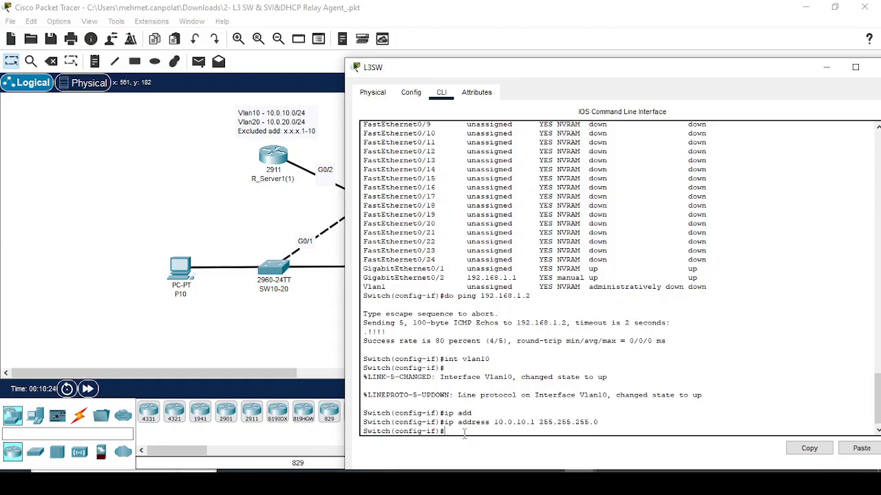
# - Start entering the ip helper-address command under Vlan10
pyautogui.write('ip he')
pyautogui.press('Tab')
pyautogui.press('BackSpace')
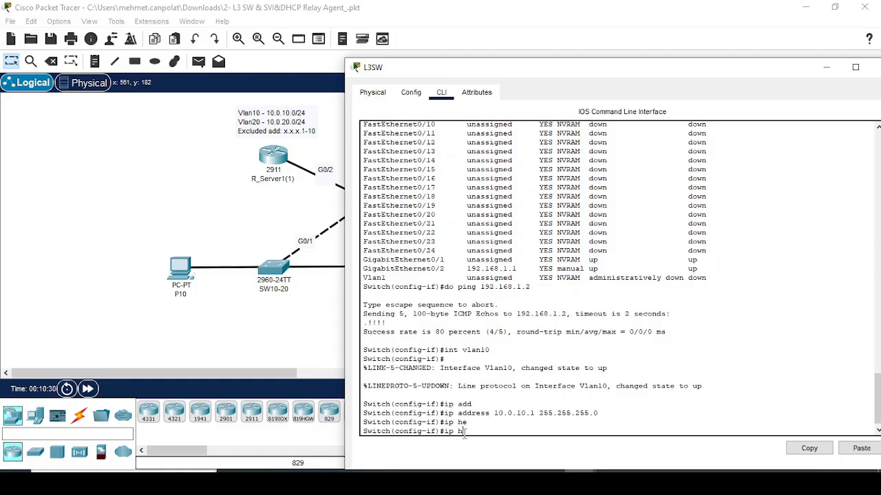
pyautogui.write('el')
pyautogui.press('Tab')
# - Look for DHCP relay commands on Vlan10 using context help
pyautogui.press('BackSpace')
pyautogui.press('BackSpace')
pyautogui.press('BackSpace')
pyautogui.write('dhc')
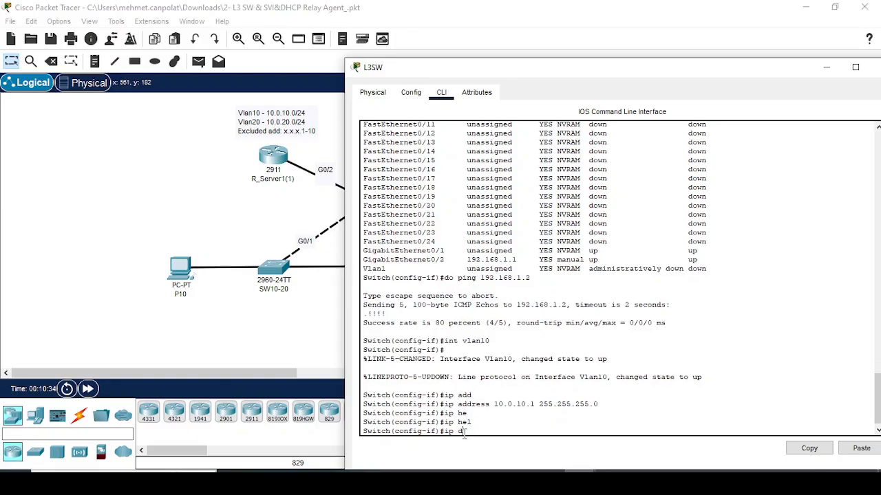
pyautogui.press('Tab')
pyautogui.press('BackSpace')
pyautogui.press('BackSpace')
pyautogui.press('BackSpace')
pyautogui.press('BackSpace')
pyautogui.press('BackSpace')
pyautogui.press('BackSpace')
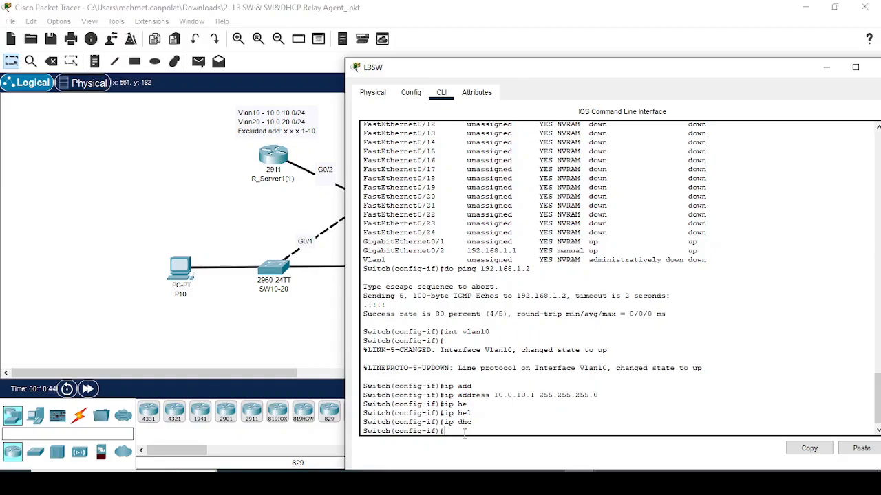
pyautogui.write('?')
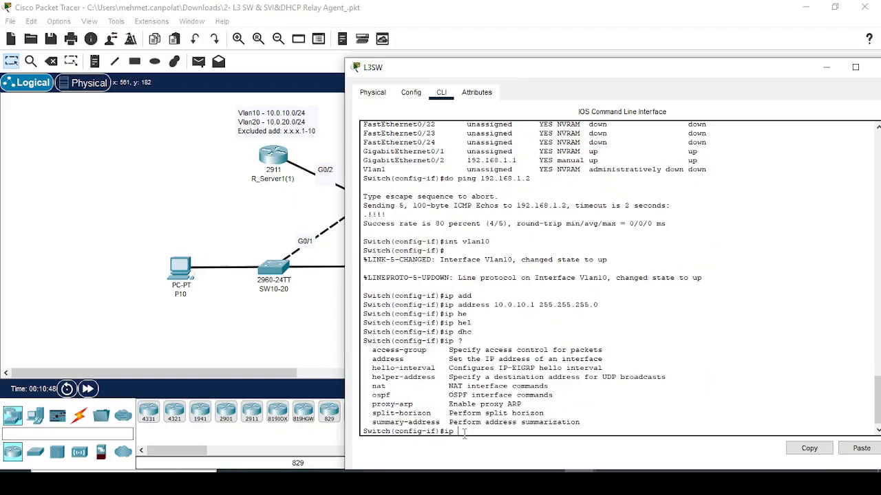
pyautogui.press('BackSpace')
pyautogui.press('BackSpace')
pyautogui.write('dhc')
pyautogui.press('Tab')
pyautogui.write('?')
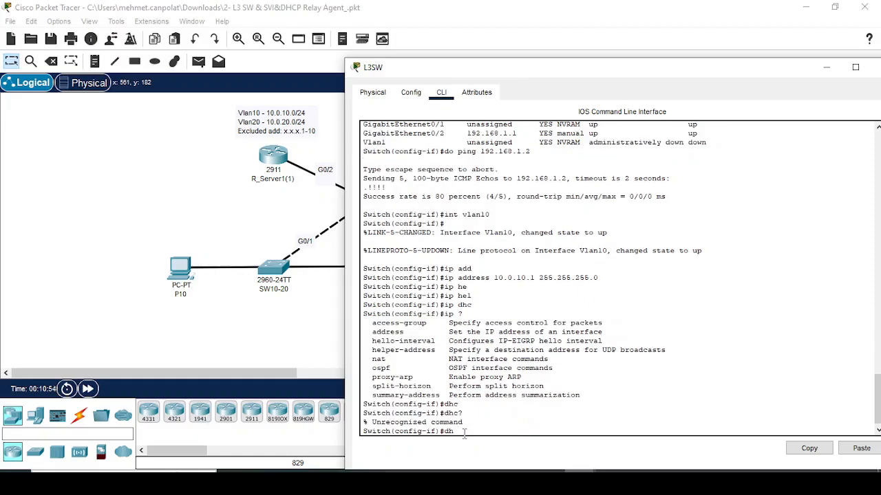
pyautogui.write('?')
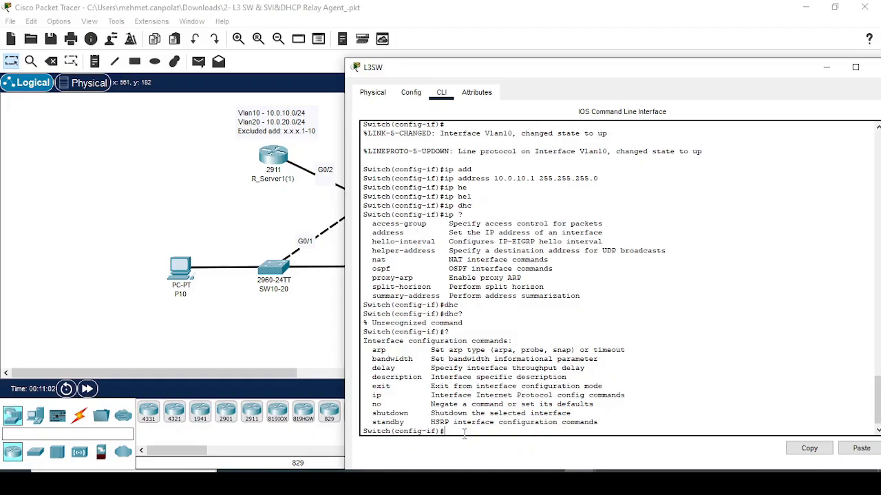
# - Set Vlan10's ip helper-address to 192.168.1.2
pyautogui.write('ip ?')
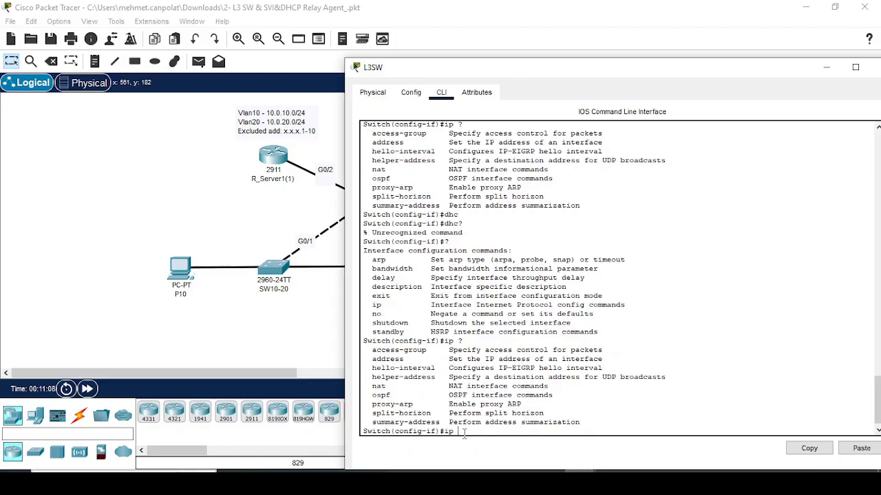
pyautogui.write('he')
pyautogui.press('Tab')
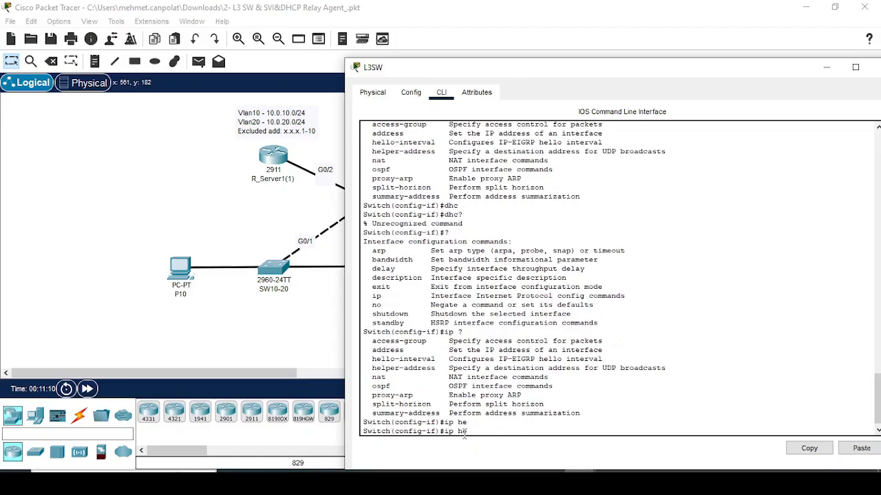
pyautogui.write('lpe')
pyautogui.press('Tab')
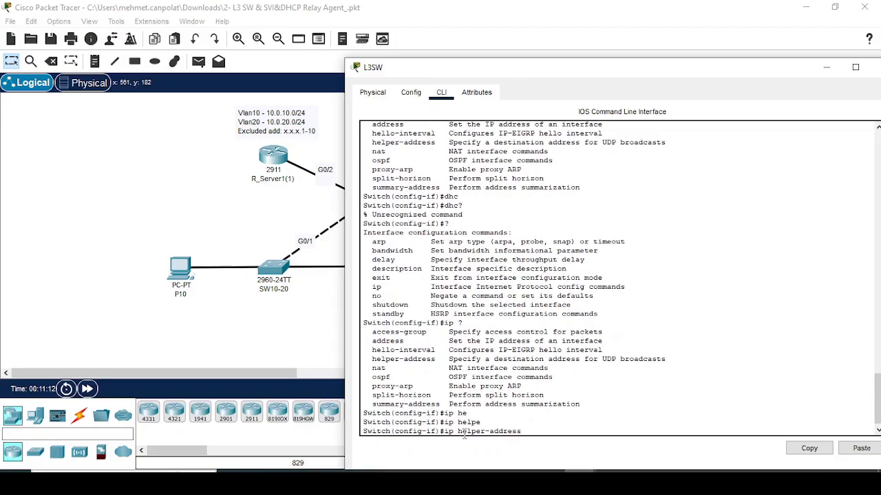
pyautogui.write('192.168.')
pyautogui.moveTo(523, 78); pyautogui.dragTo(502, 90)
pyautogui.write('1.2')
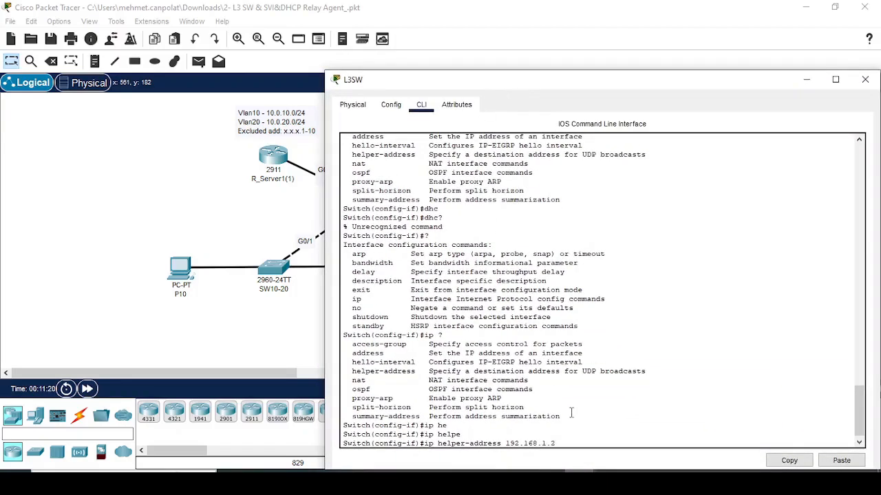
pyautogui.write(' ?')
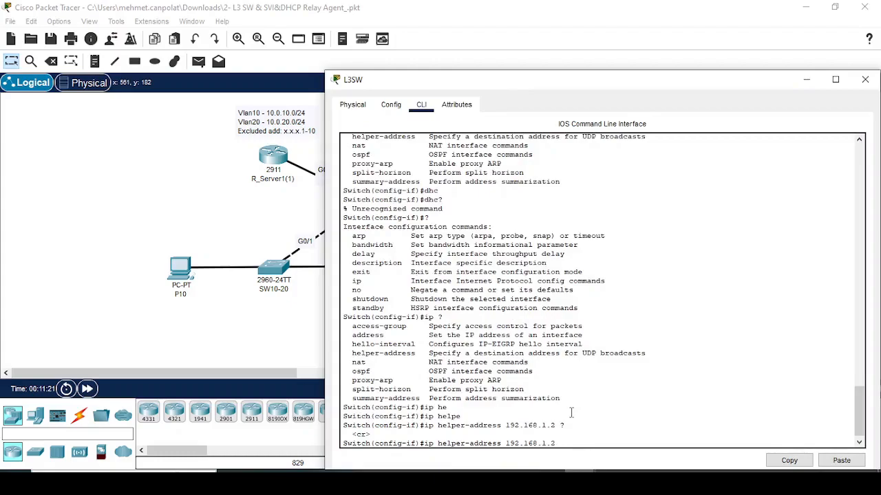
pyautogui.press('Return')
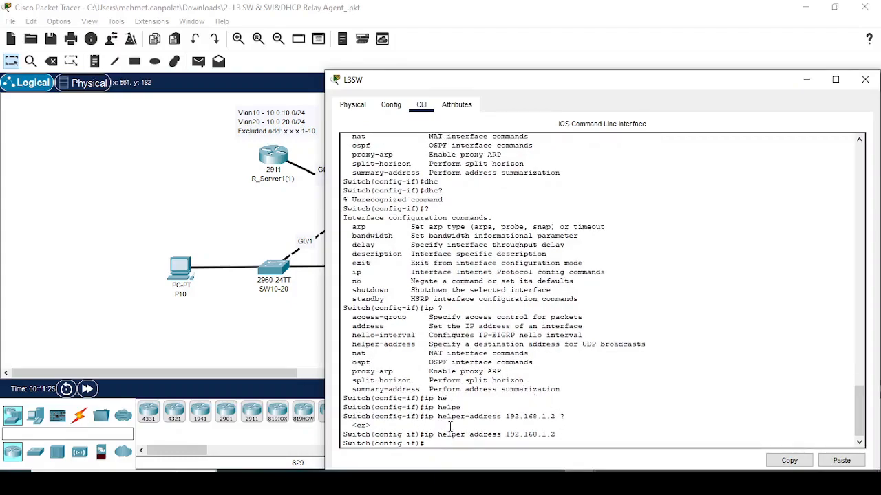
# - Review the running configuration with 'do sh run' to confirm the helper address
pyautogui.scroll(10, 461, 378)
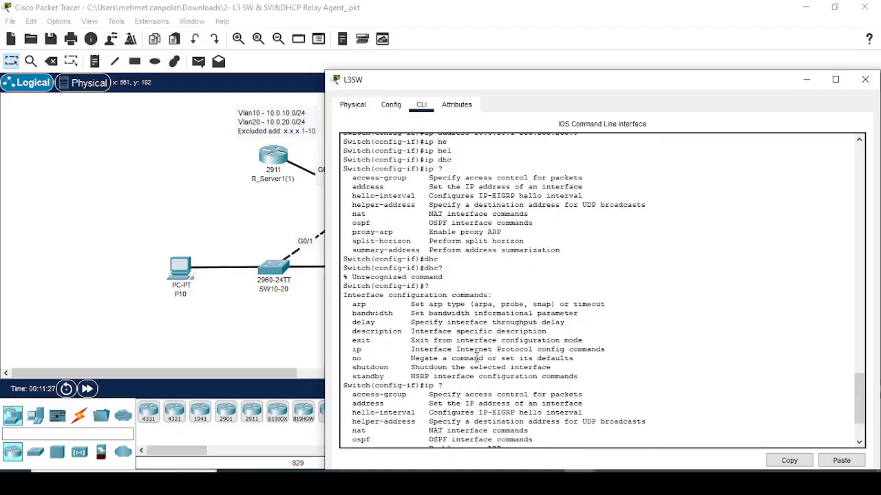
pyautogui.scroll(-10, 482, 358)
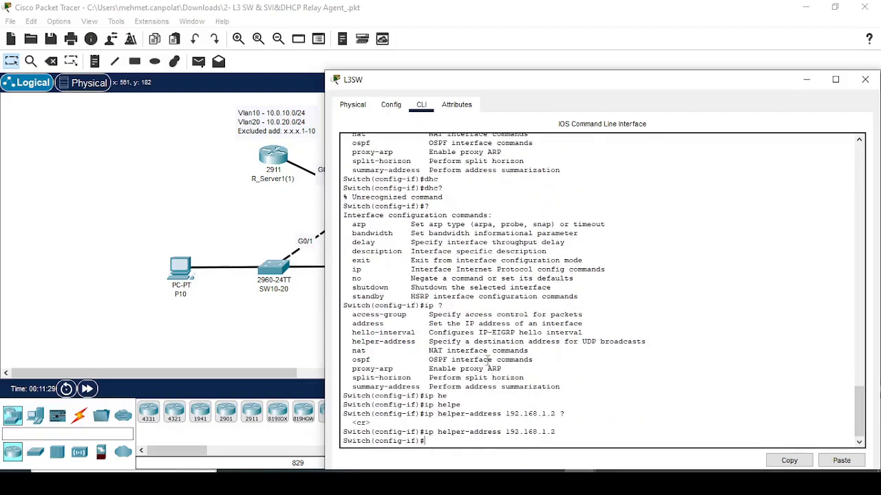
pyautogui.write('do sh ru')
pyautogui.press('Return')
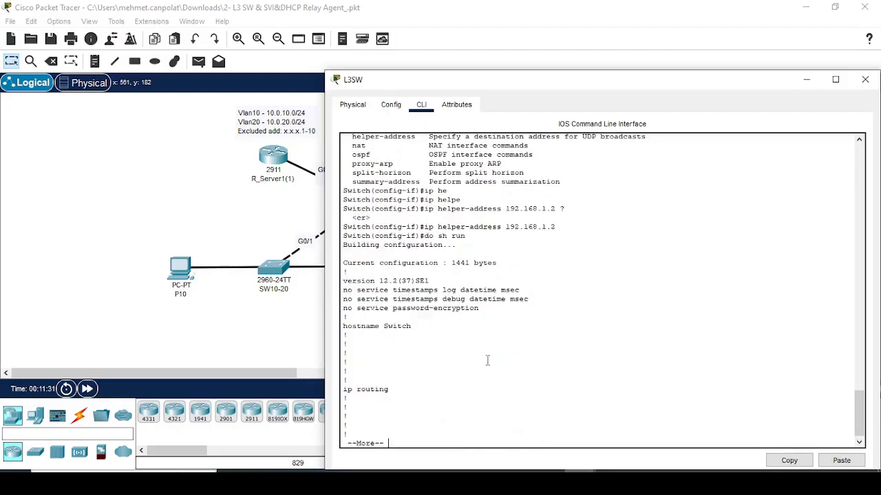
pyautogui.press('space')
pyautogui.press('space')
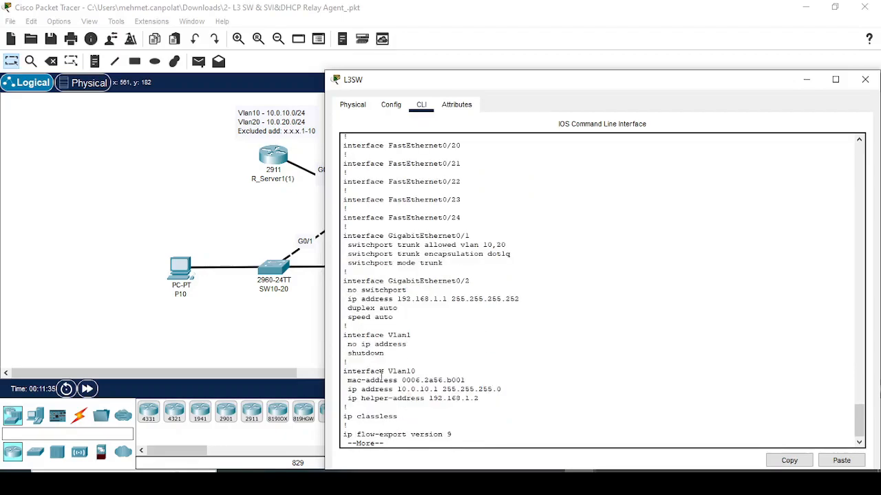
# - Renew P10's DHCP lease with ipconfig /renew from its Command Prompt
pyautogui.click(181, 269)
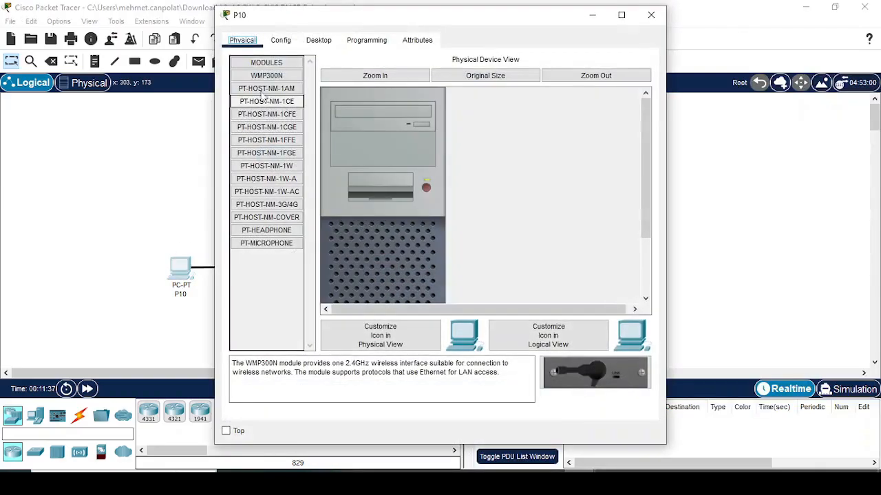
pyautogui.click(290, 40)
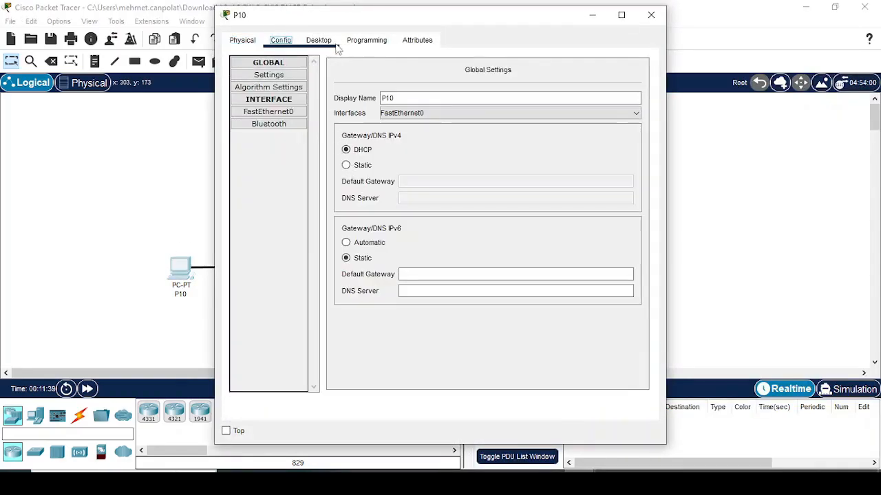
pyautogui.click(325, 43)
pyautogui.click(523, 112)
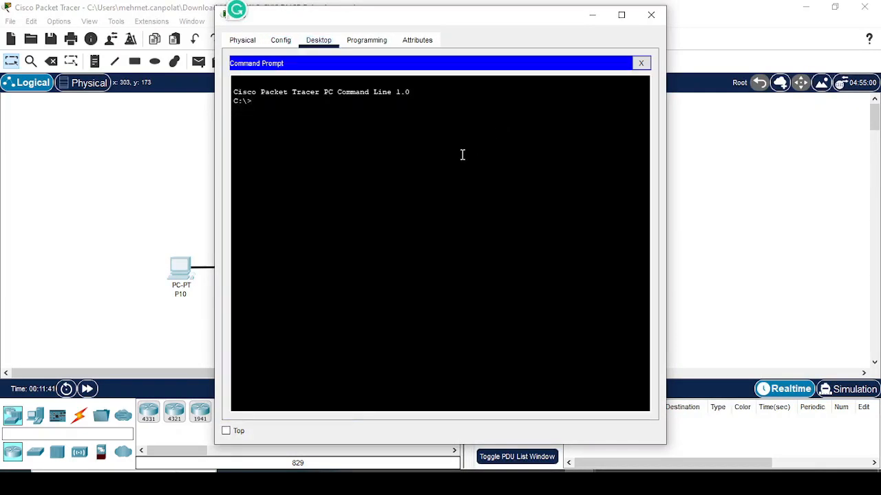
pyautogui.write('ipconfig /renew')
pyautogui.press('Return')
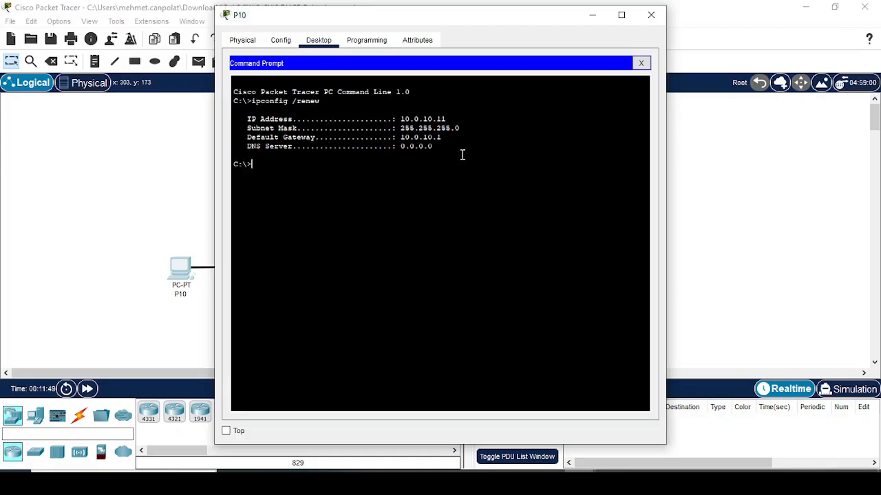
pyautogui.click(190, 134)
# - Run ipconfig /renew on P20, fast-forward time, and recheck its result
pyautogui.click(398, 265)
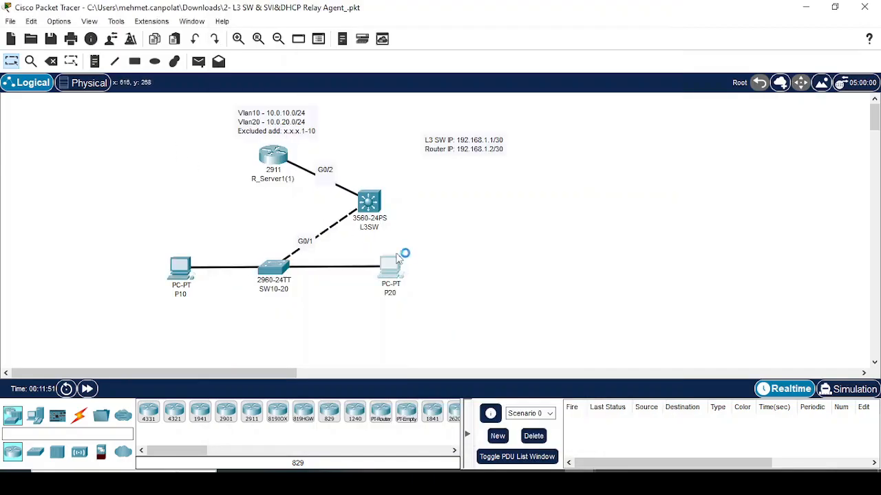
pyautogui.click(319, 39)
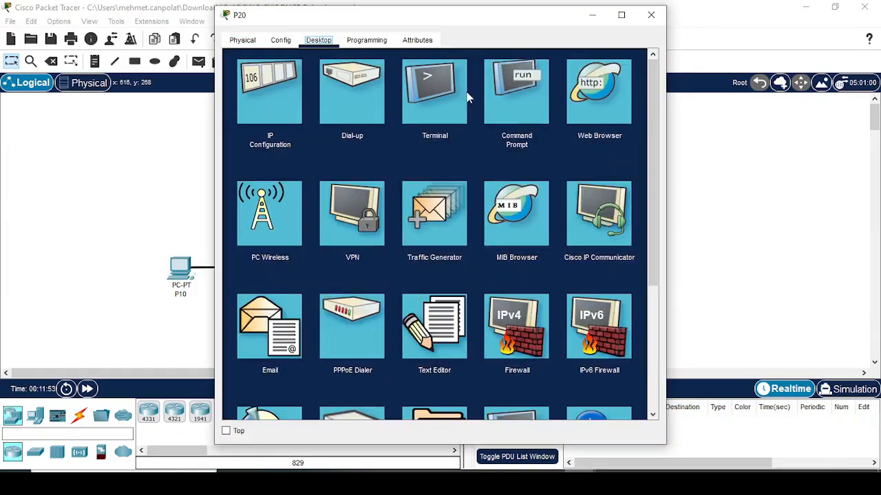
pyautogui.click(516, 92)
pyautogui.write('ipco')
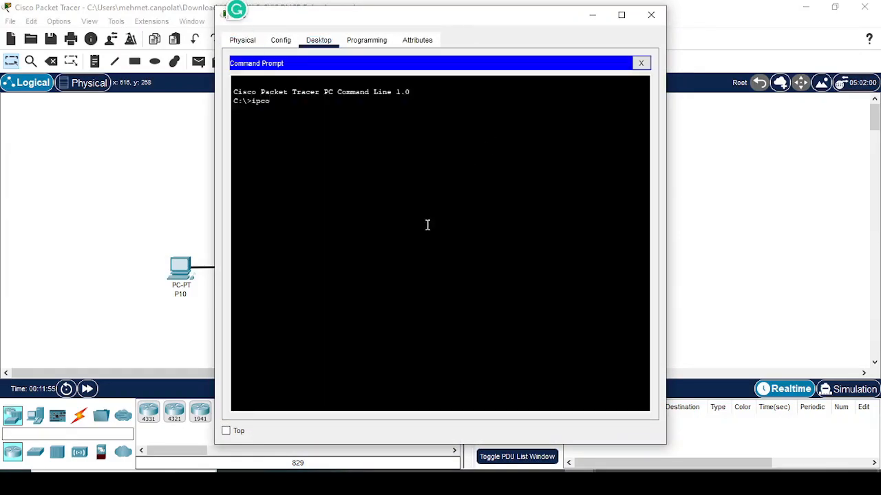
pyautogui.write('nfig /renew')
pyautogui.press('Return')
pyautogui.click(87, 389)
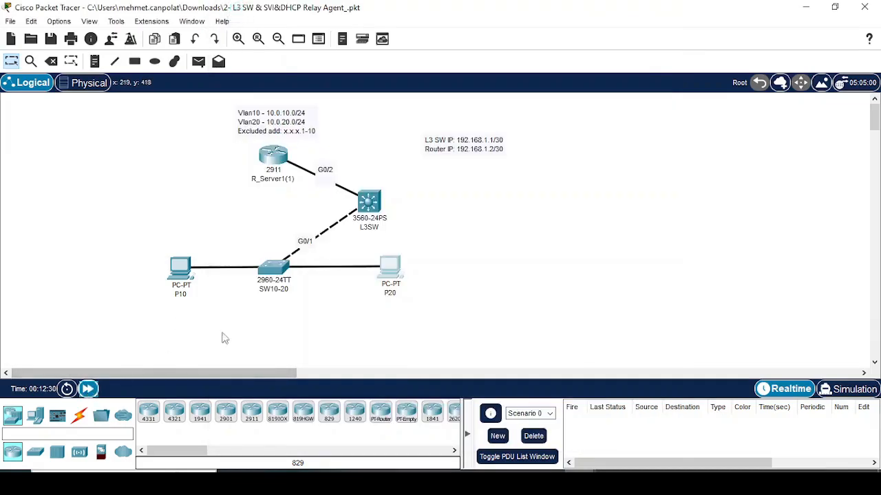
pyautogui.click(386, 271)
pyautogui.click(712, 238)
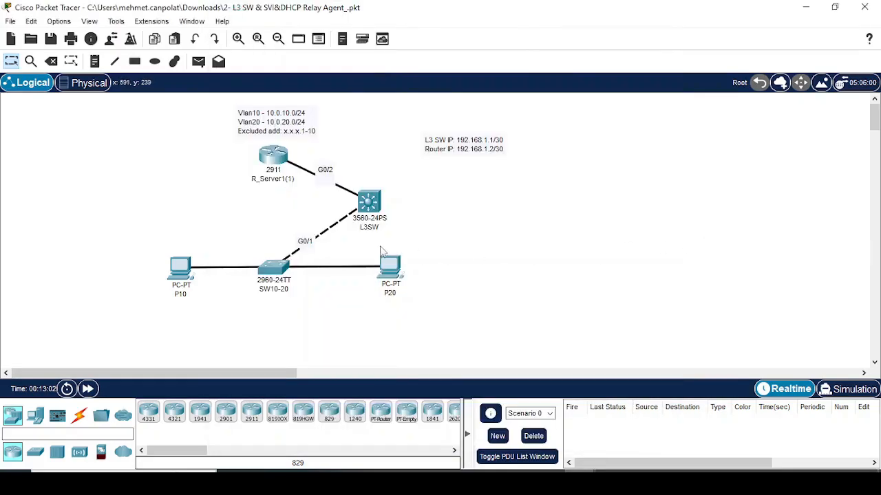
# - In L3SW's CLI, page past the config and create interface Vlan 20
pyautogui.click(369, 206)
pyautogui.press('space')
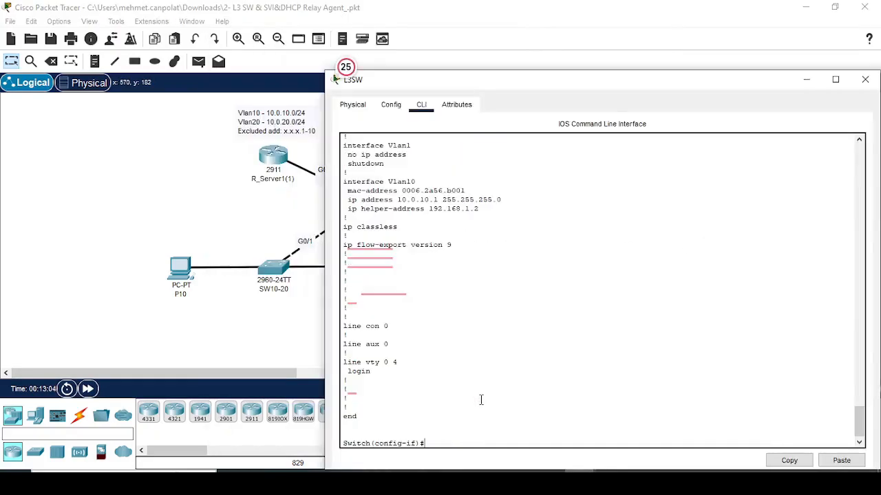
pyautogui.write('int')
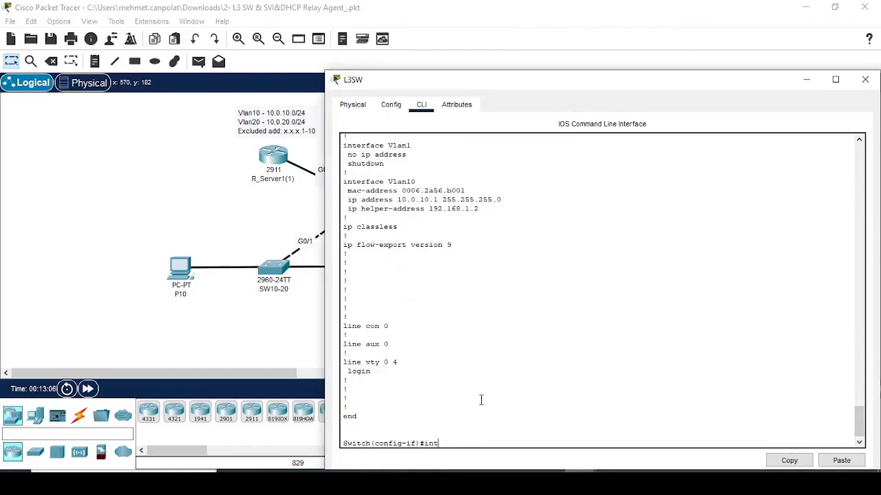
pyautogui.write(' vlan 20')
pyautogui.press('Return')
pyautogui.press('Return')
pyautogui.write('ip')
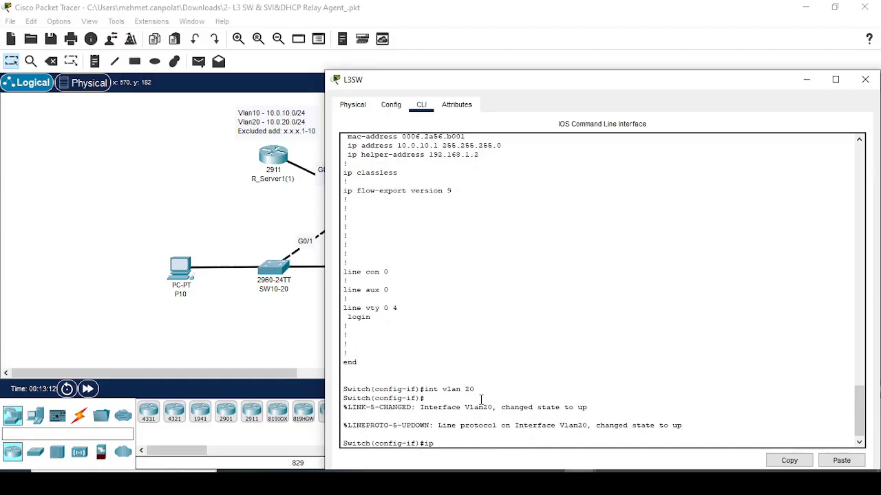
pyautogui.hotkey('alt', 'Tab')
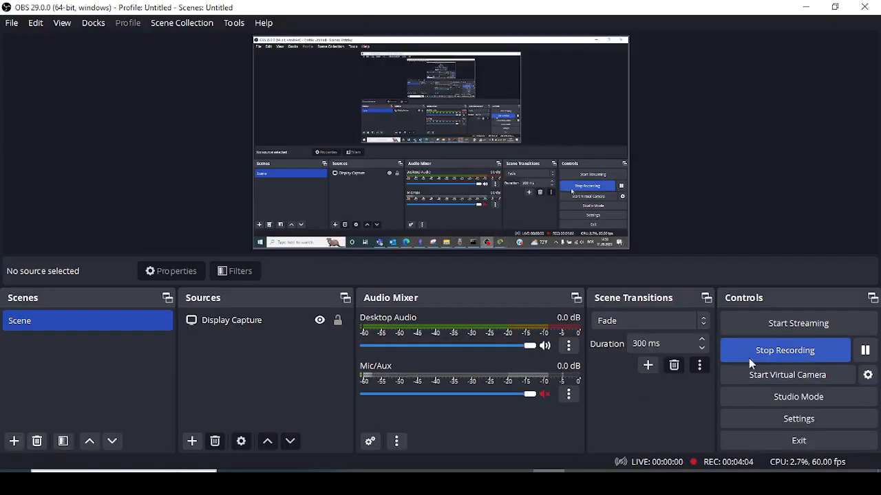
pyautogui.click(864, 350)
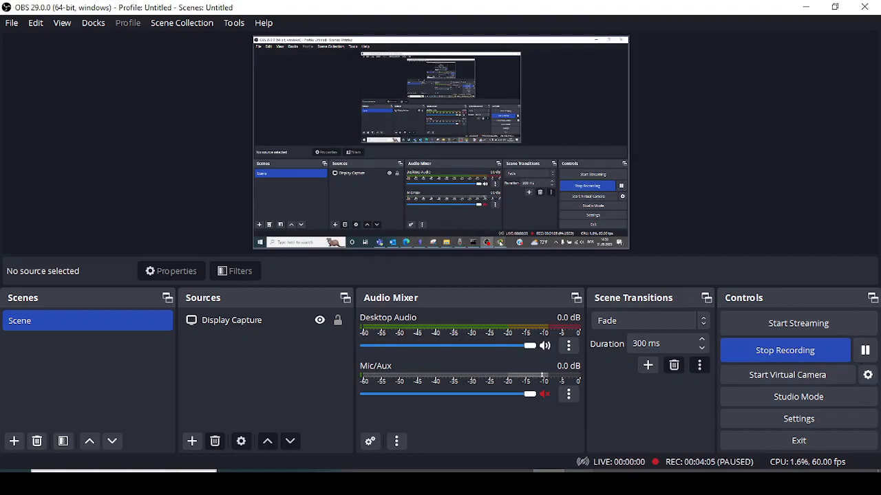
pyautogui.moveTo(556, 485)
pyautogui.click(452, 410)
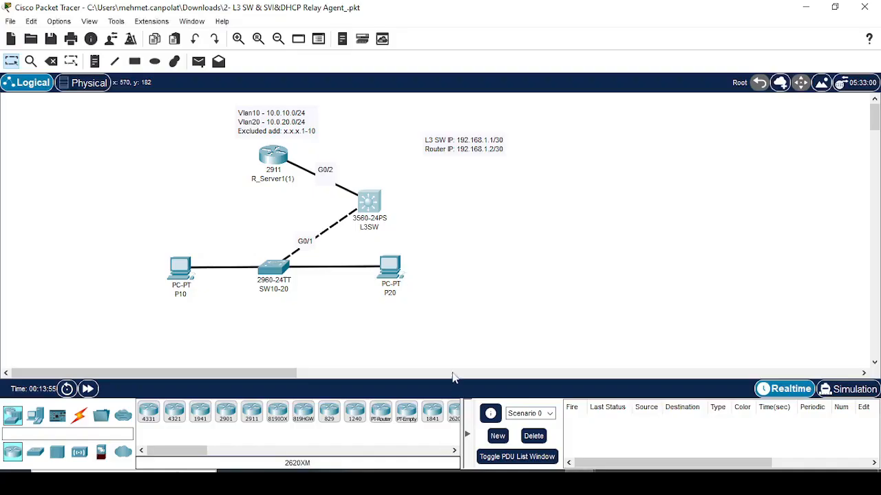
# - Assign Vlan20 the address 10.0.20.1 255.255.255.0
pyautogui.click(372, 210)
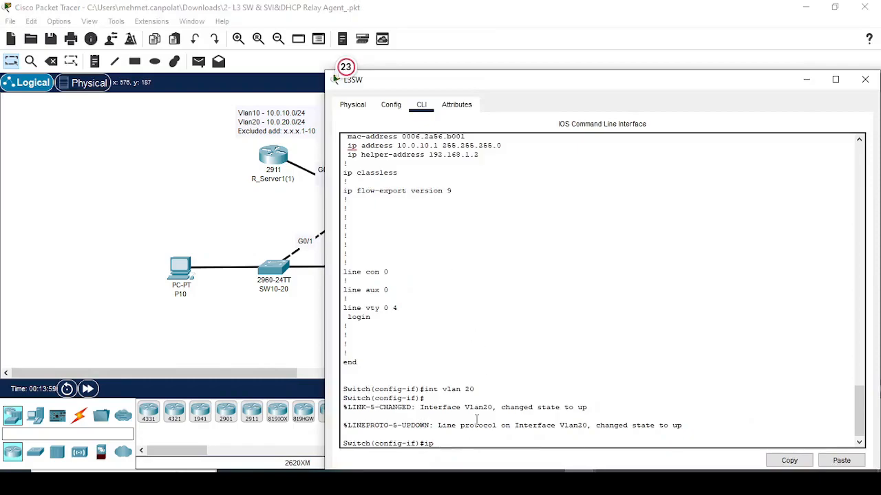
pyautogui.write('add')
pyautogui.press('Tab')
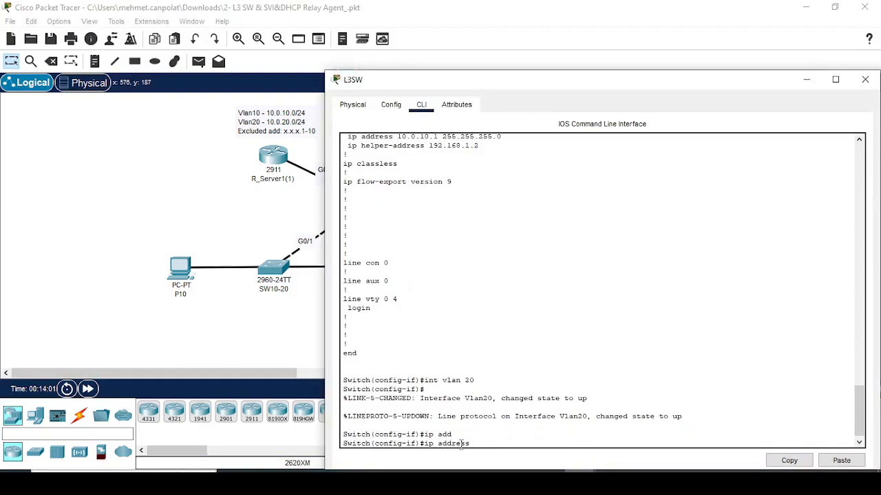
pyautogui.write('10.0.')
pyautogui.write('1')
pyautogui.write('20.1')
pyautogui.write(' ?')
pyautogui.write('255.255.255')
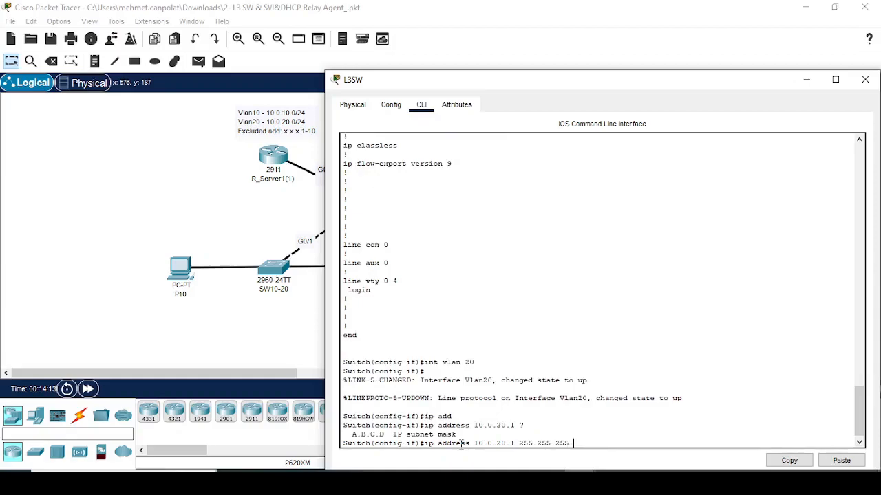
pyautogui.write('.0')
pyautogui.press('Return')
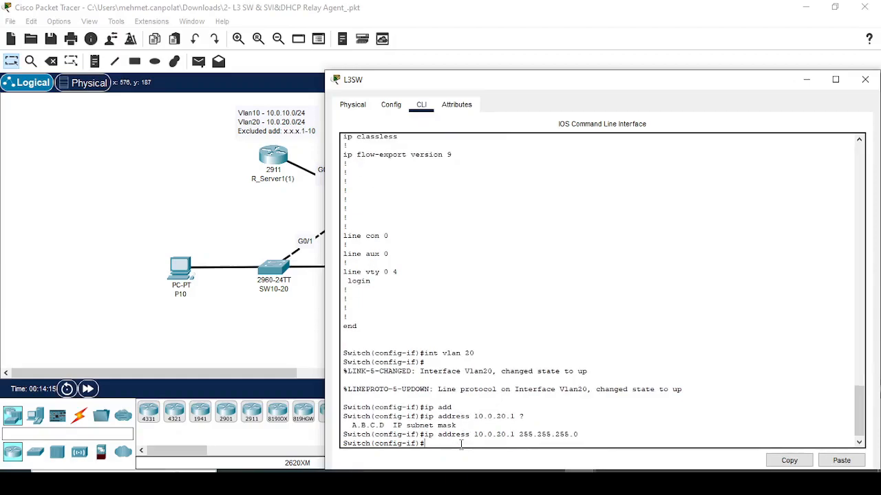
# - Set Vlan20's ip helper-address to 192.168.1.2, then reopen P20
pyautogui.write('ip he')
pyautogui.press('Tab')
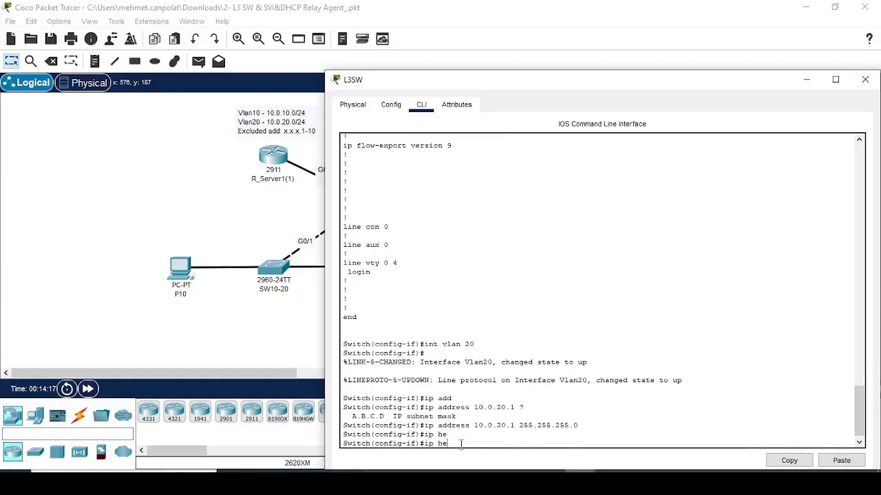
pyautogui.write('lper')
pyautogui.press('Tab')
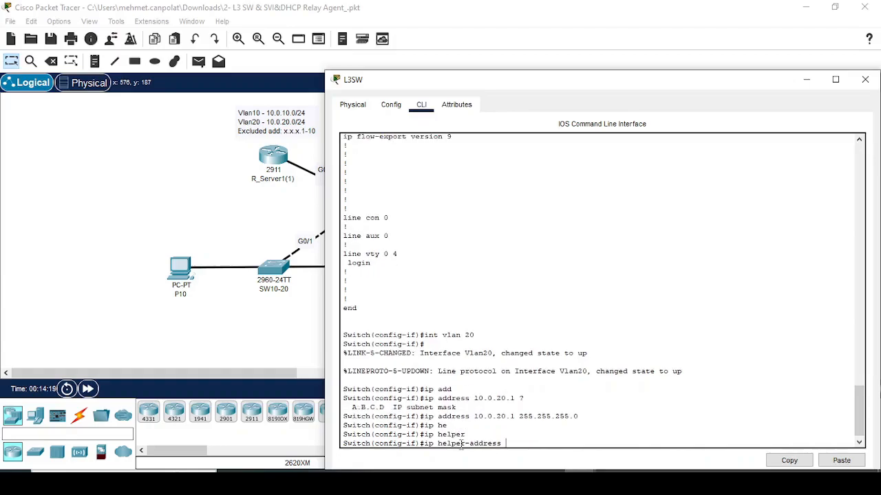
pyautogui.write('192.168.1.2')
pyautogui.press('Return')
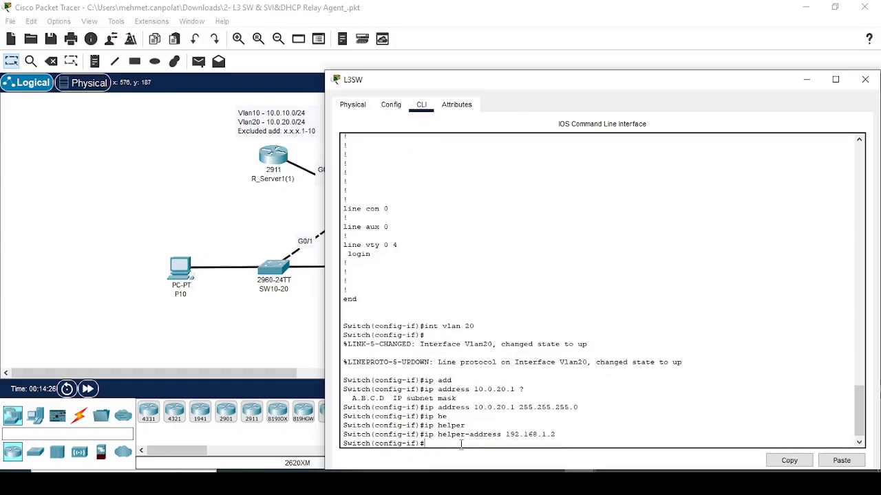
pyautogui.click(253, 215)
pyautogui.click(387, 267)
# - On P20, renew the DHCP lease and ping the router at 192.168.1.2
pyautogui.press('Up')
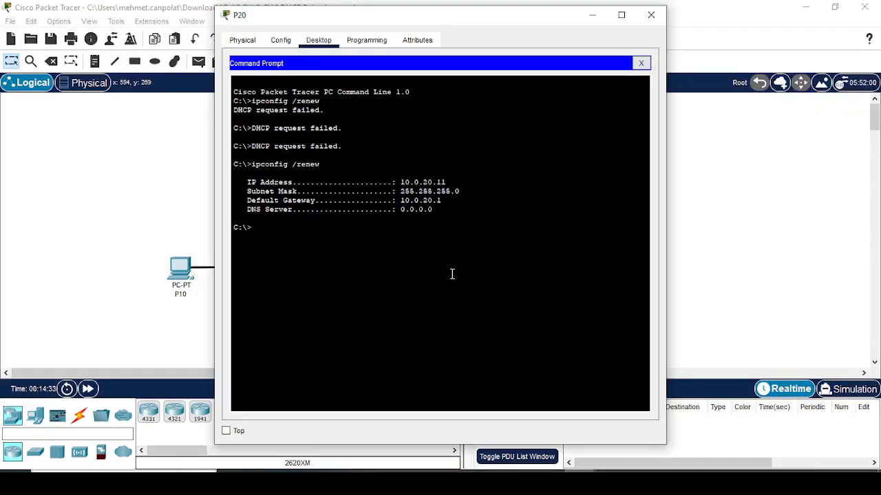
pyautogui.write('ping 192.168.1.2')
pyautogui.press('Return')
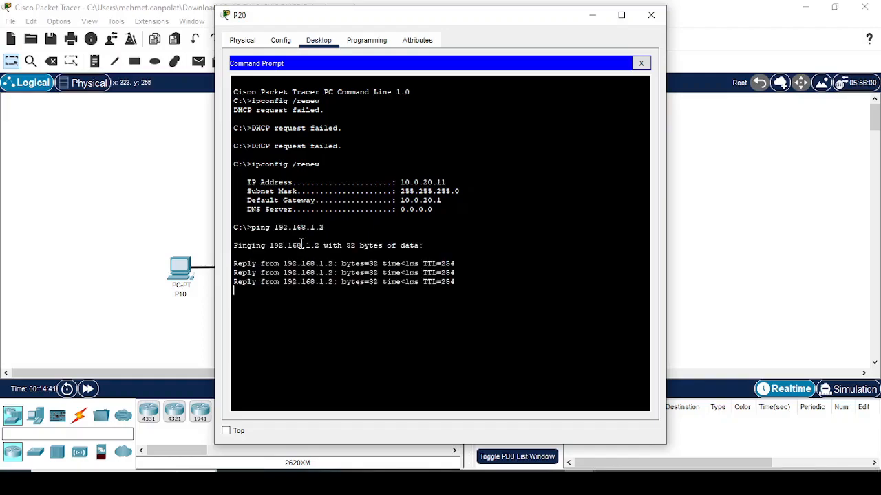
pyautogui.hotkey('ctrl', 'c')
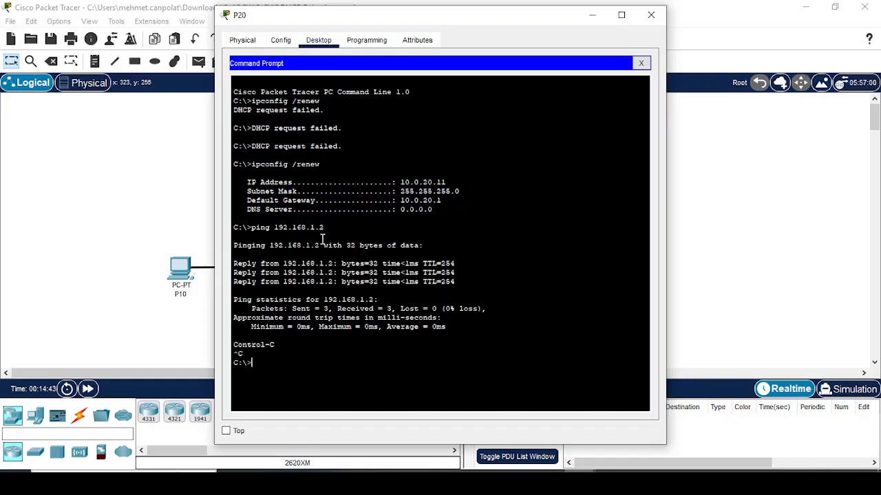
pyautogui.click(700, 257)
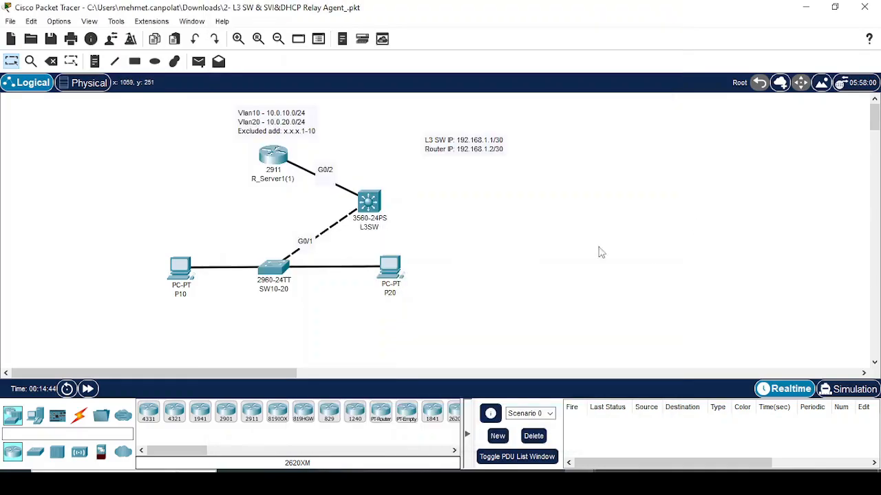
# - From P10, ping P20 at 10.0.20.11 and the Vlan20 gateway 10.0.20.1
pyautogui.click(173, 265)
pyautogui.write('pi')
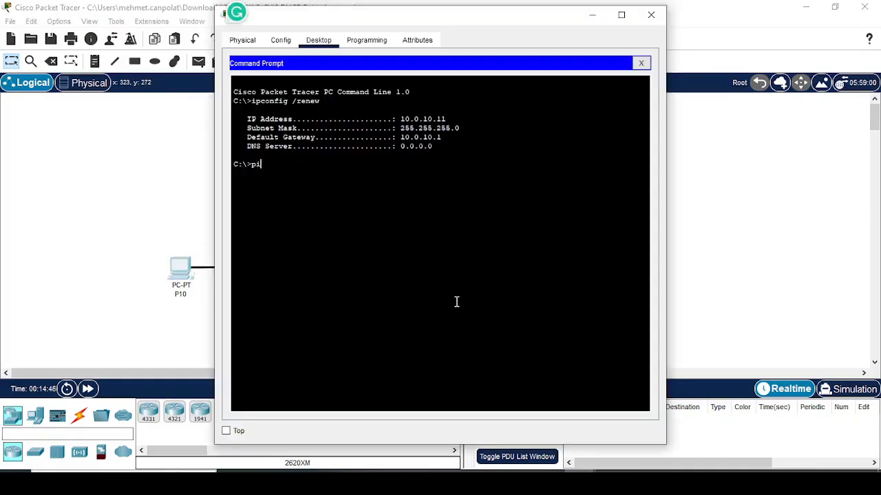
pyautogui.write('ng 10.0.2')
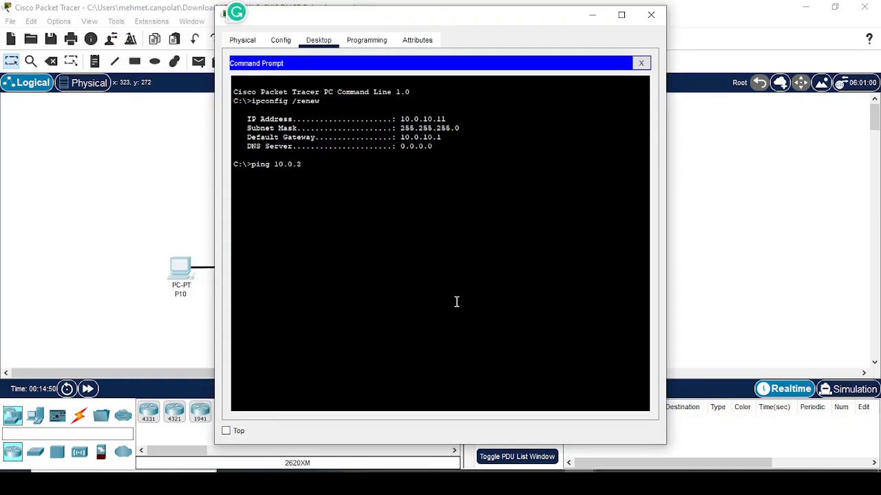
pyautogui.write('0.11')
pyautogui.press('Return')
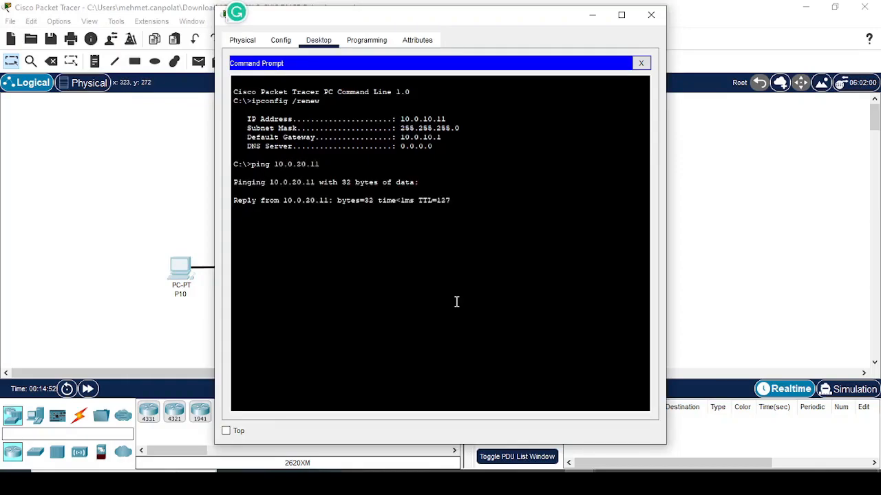
pyautogui.hotkey('ctrl', 'c')
pyautogui.press('Up')
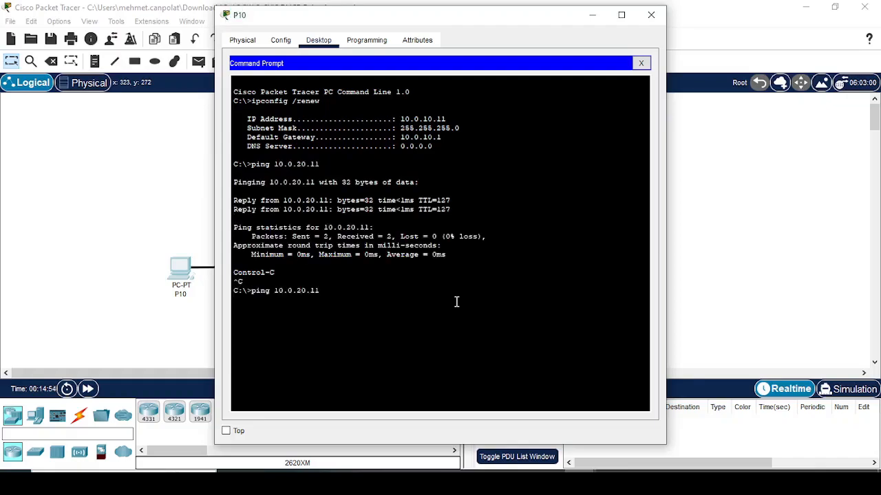
pyautogui.press('BackSpace')
pyautogui.press('Return')
pyautogui.hotkey('ctrl', 'c')
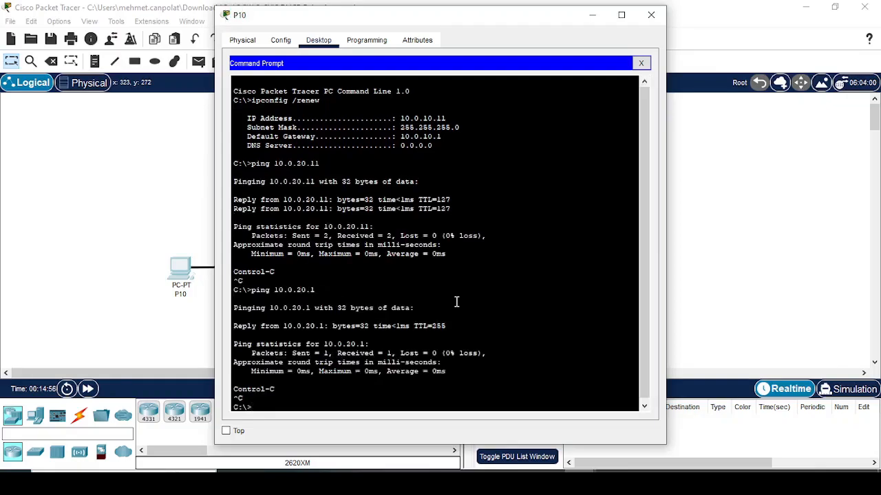